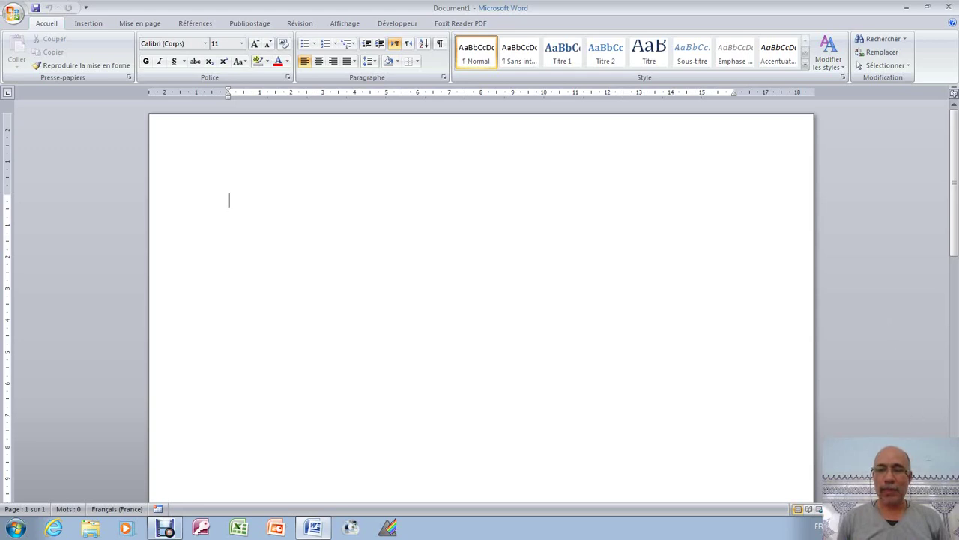
Switch the blank page's orientation to Paysage and back to Portrait.
scroll(480, 300, "down", 5)
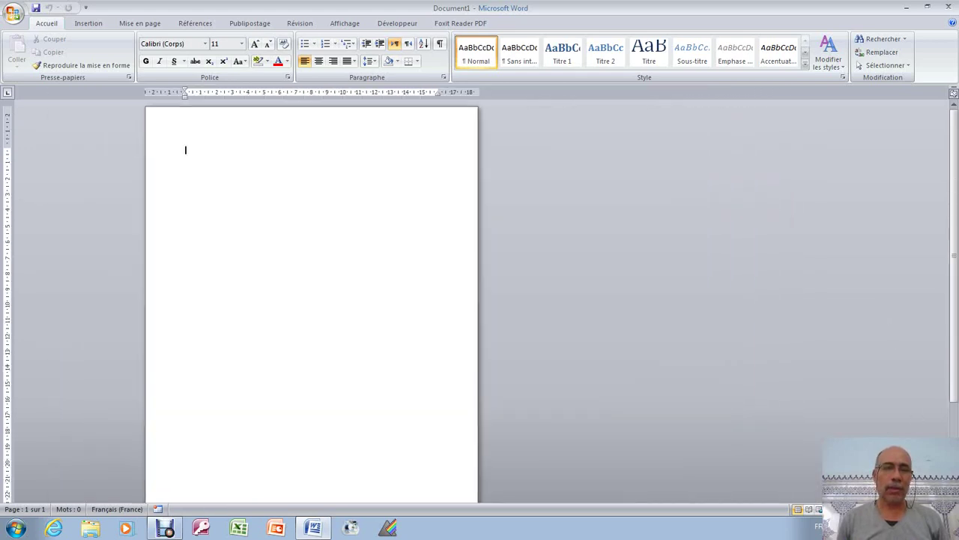
scroll(480, 300, "down", 1)
scroll(441, 268, "down", 1)
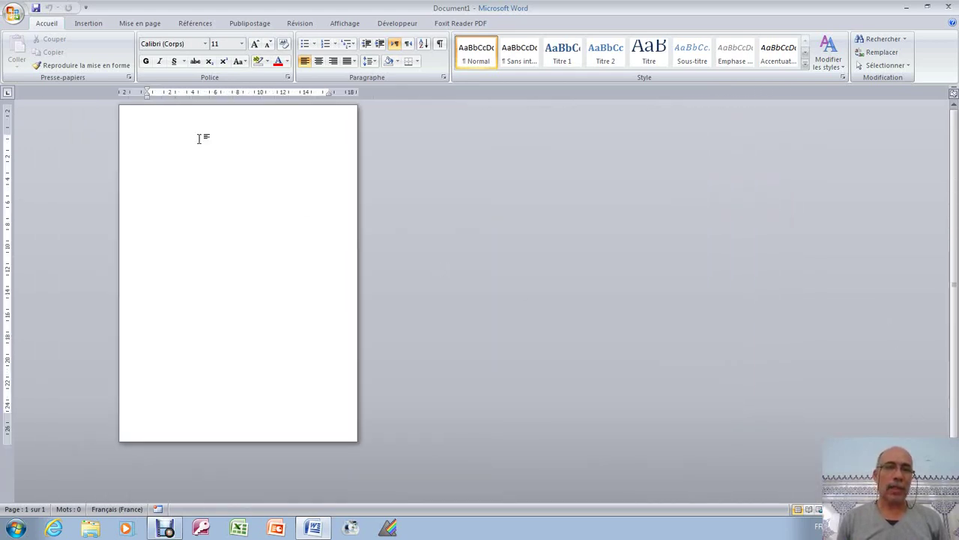
left_click(140, 23)
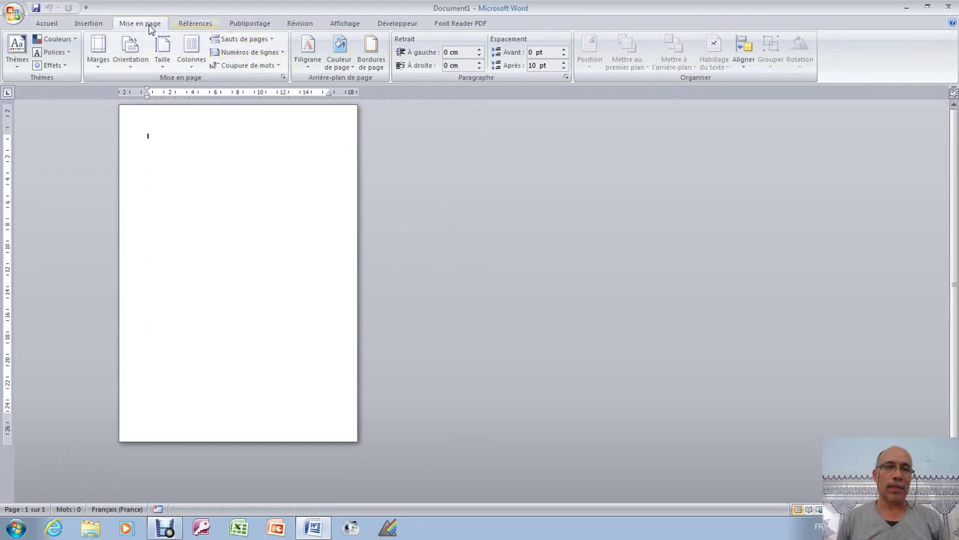
left_click(130, 70)
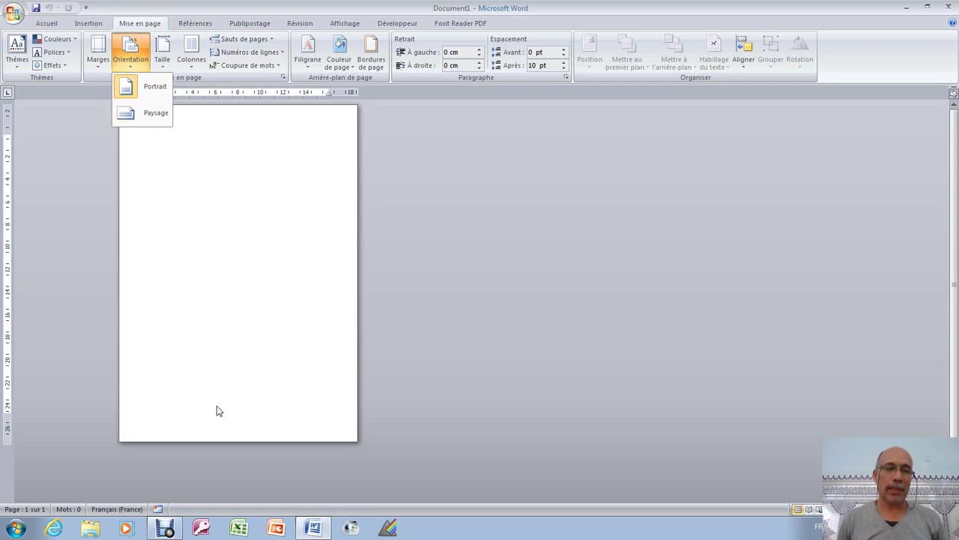
left_click(147, 111)
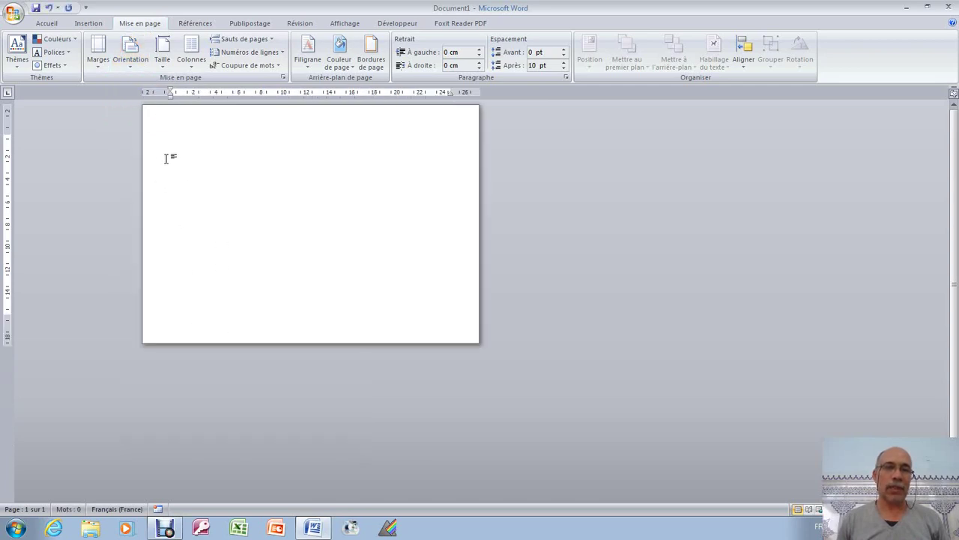
left_click(130, 58)
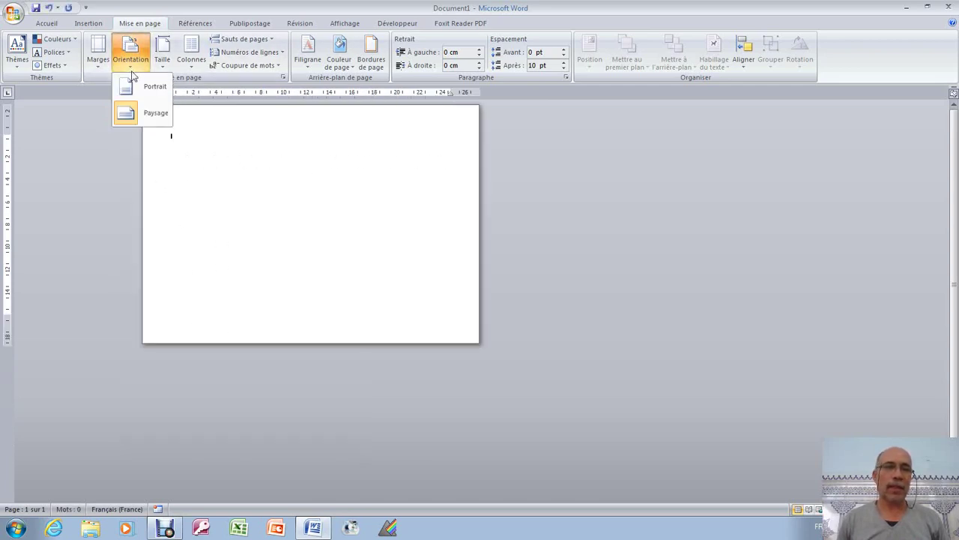
left_click(137, 88)
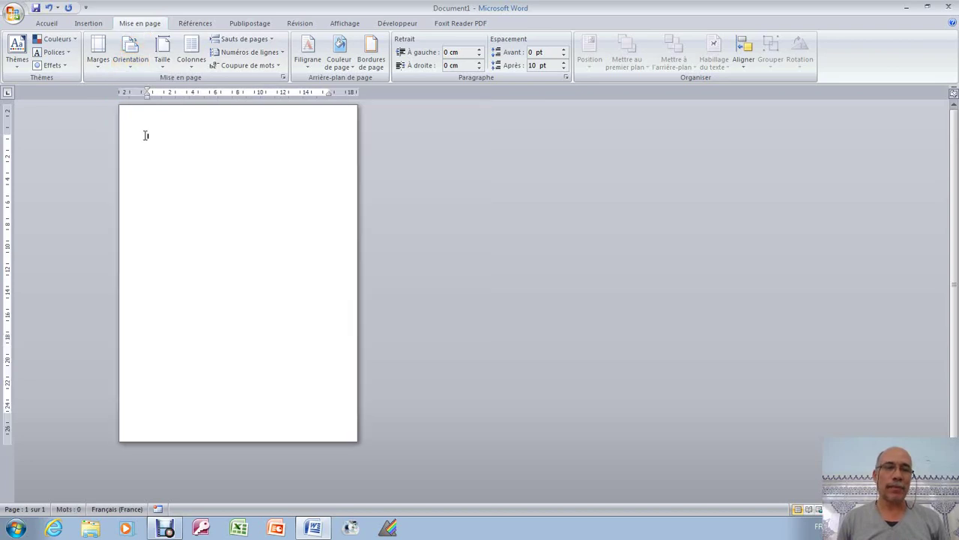
Insert a blank page and set it to Paysage orientation in the page setup, applied from this point on (À partir de ce point).
left_click(87, 24)
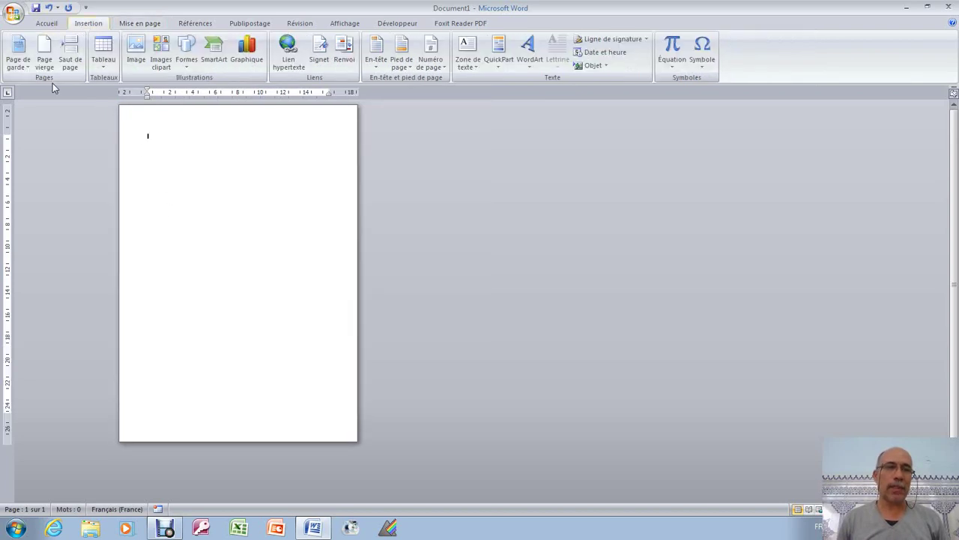
left_click(44, 54)
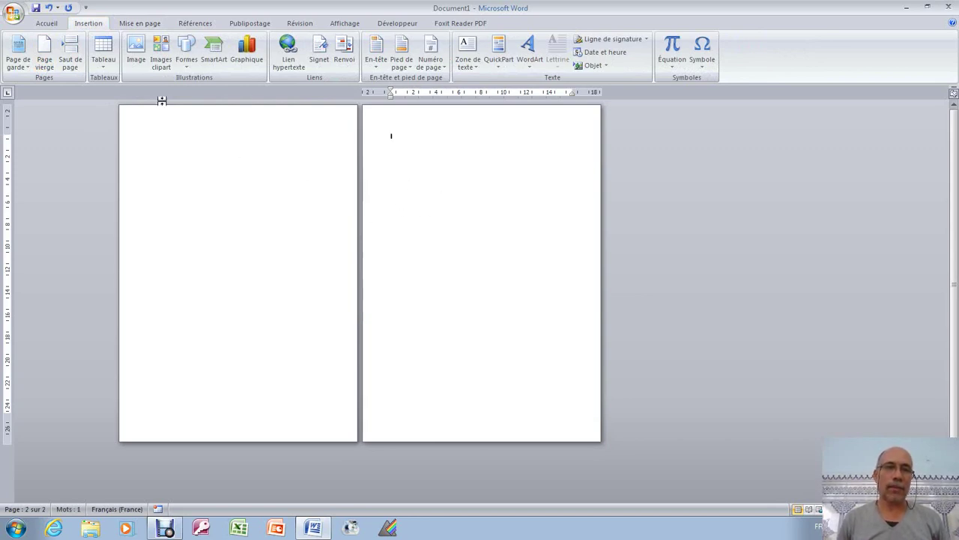
left_click(139, 24)
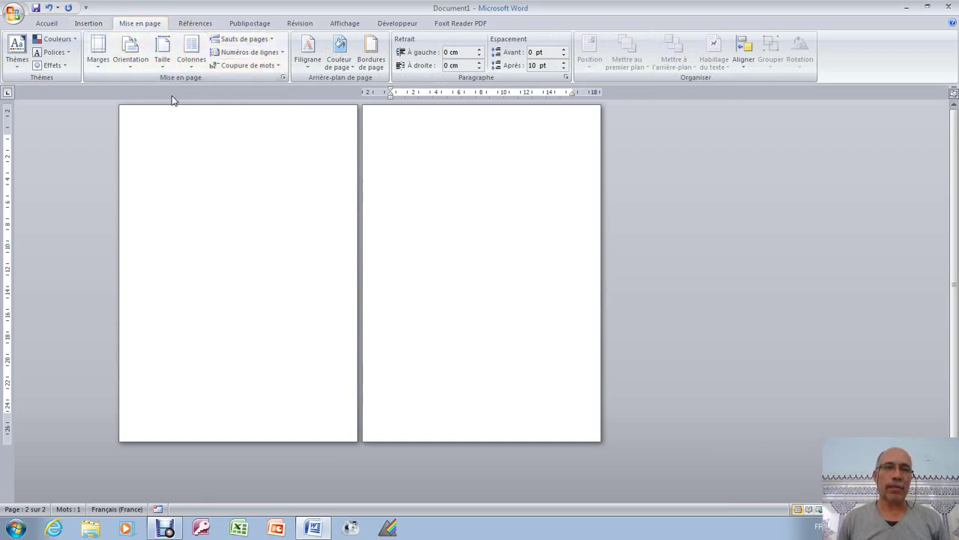
left_click(284, 77)
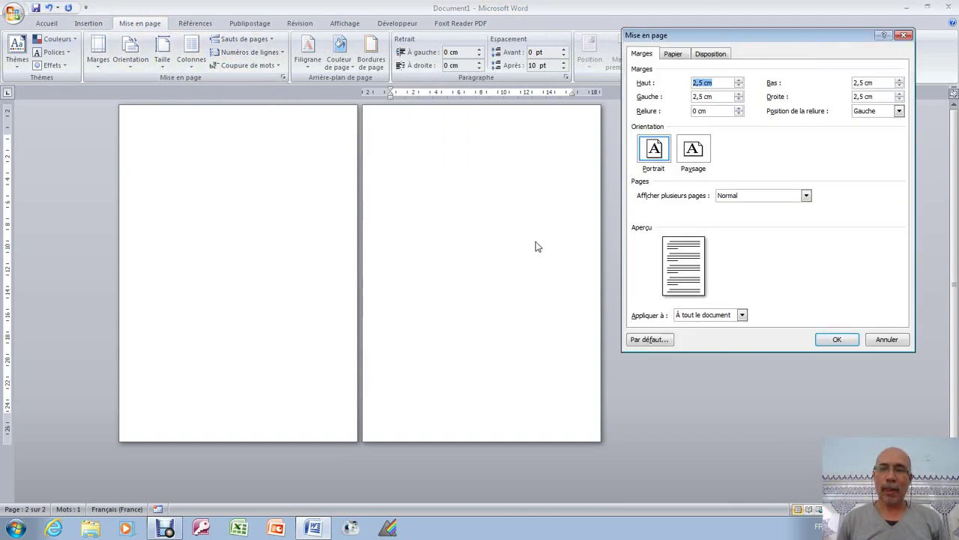
left_click(694, 150)
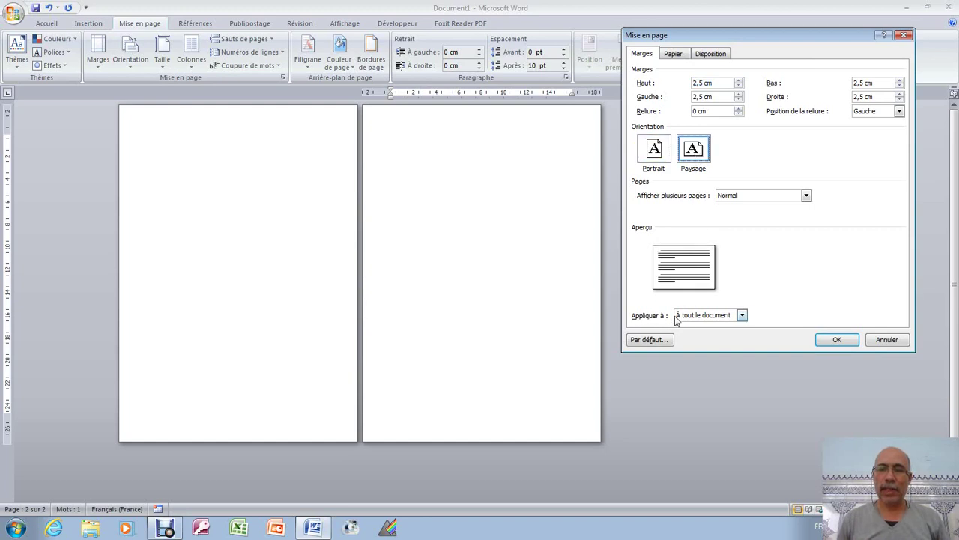
left_click(742, 316)
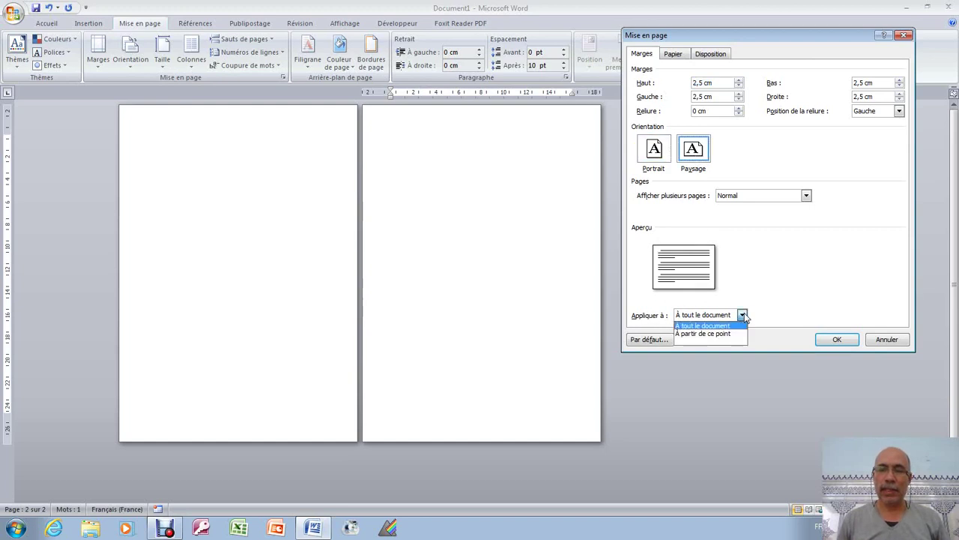
left_click(706, 334)
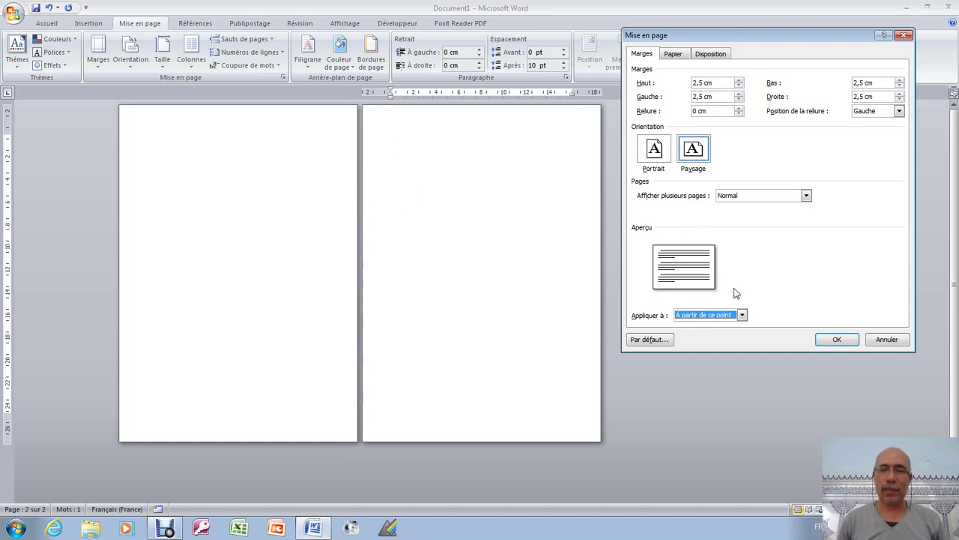
left_click(840, 341)
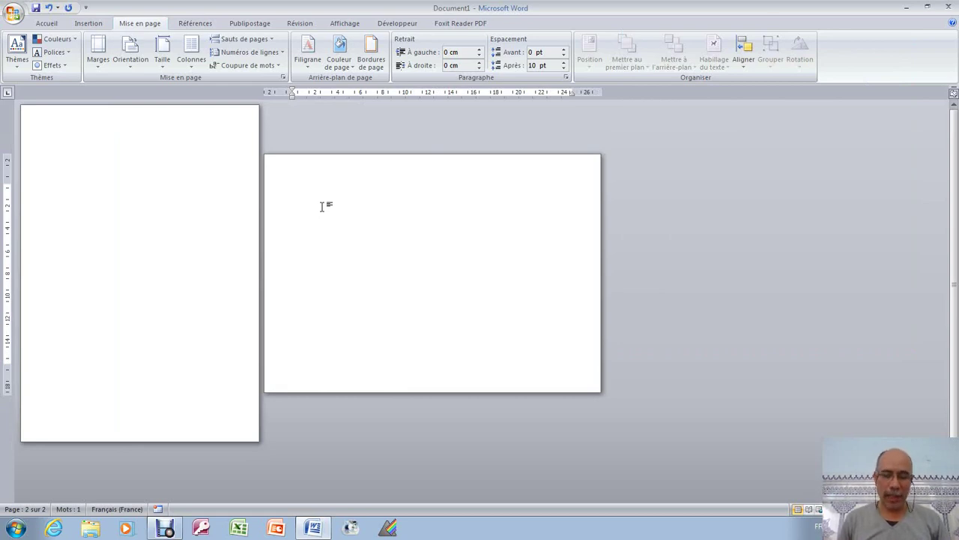
Add a third page with a page break and set it to Portrait orientation, applied from this point on (À partir de ce point).
key("ctrl+Return")
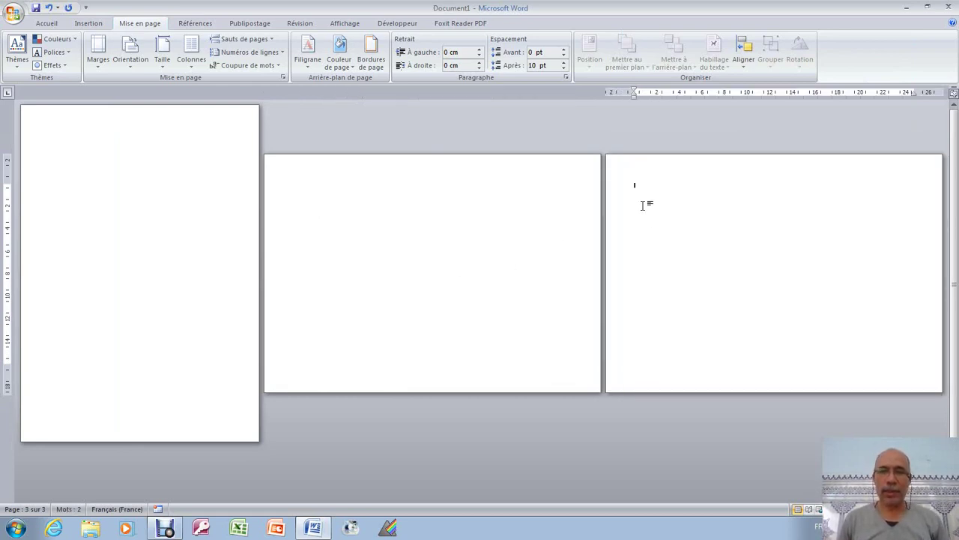
left_click(283, 77)
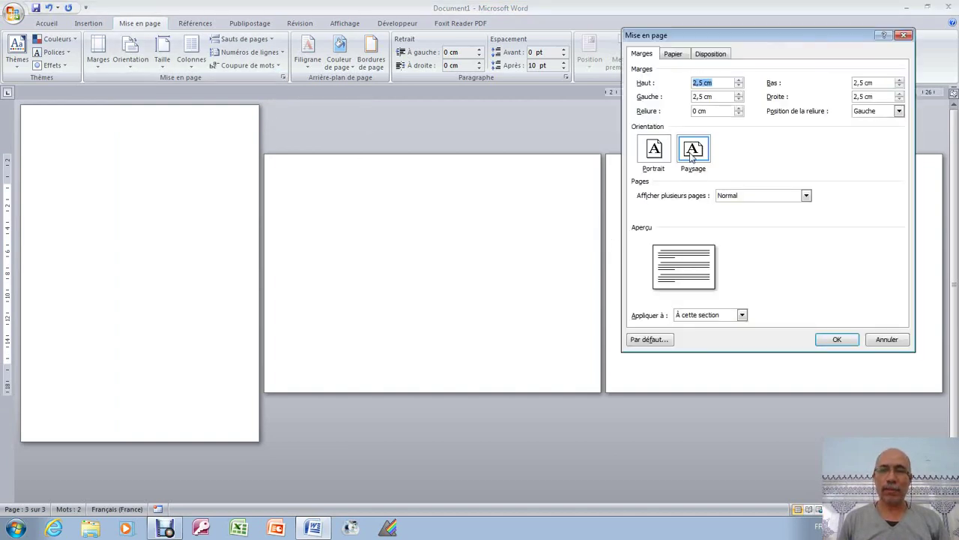
left_click(662, 152)
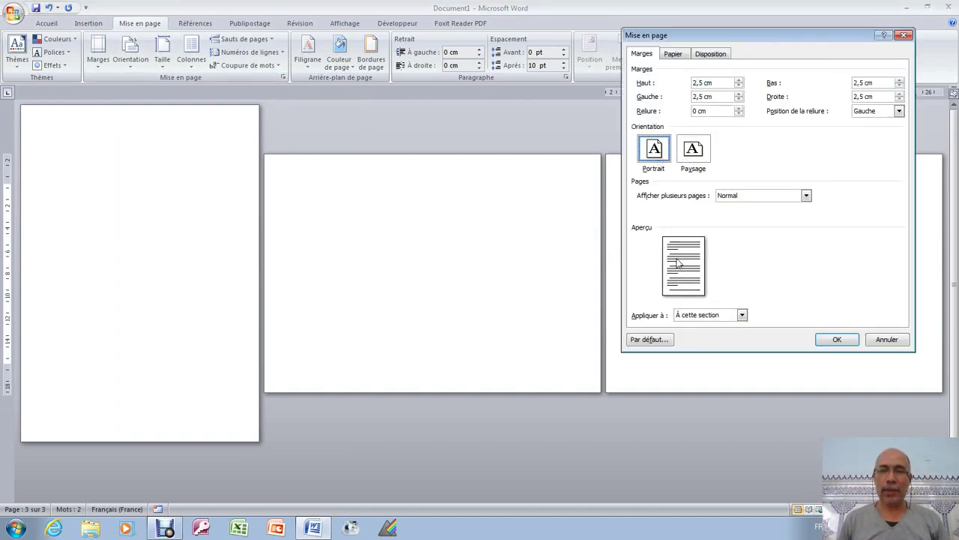
left_click(741, 316)
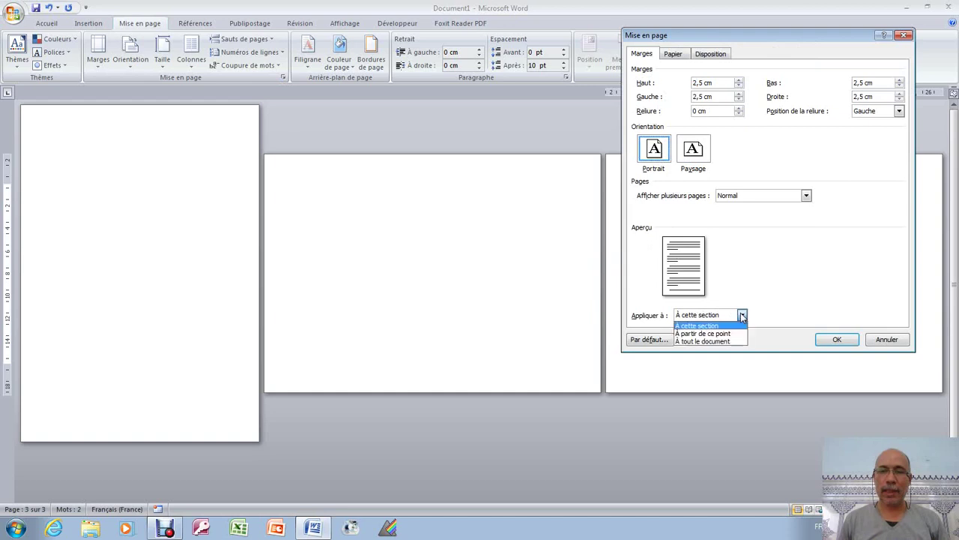
left_click(696, 336)
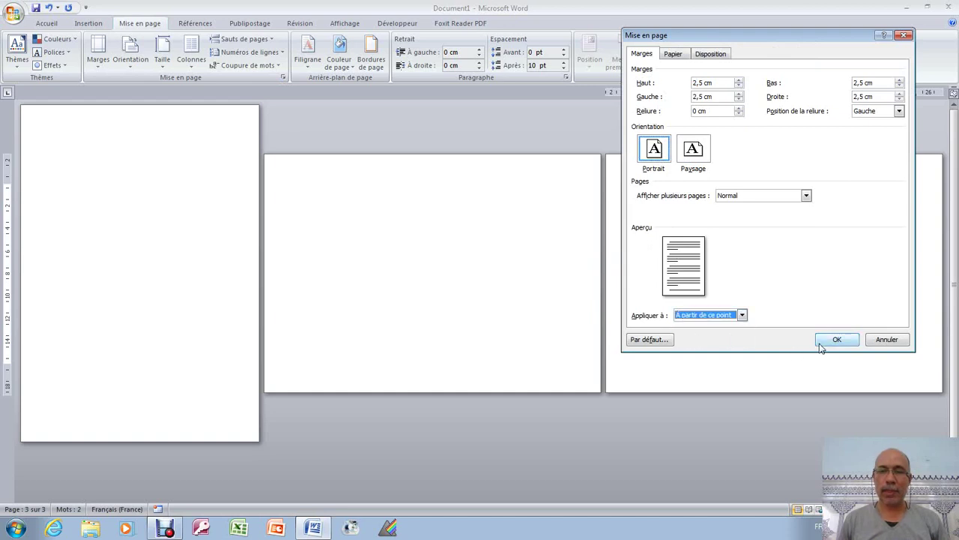
left_click(835, 341)
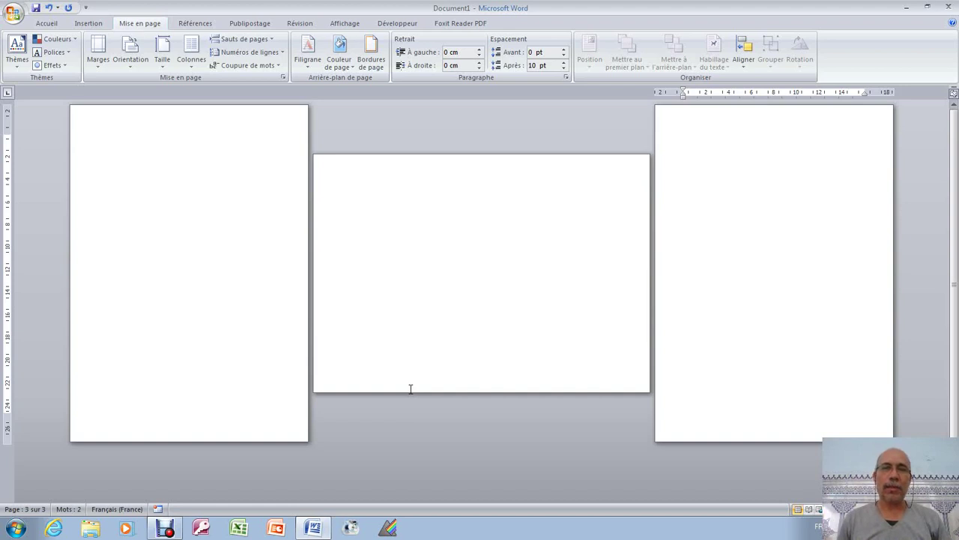
Undo the added pages and orientation changes back to the single blank portrait page.
left_click(48, 9)
left_click(48, 9)
left_click(49, 9)
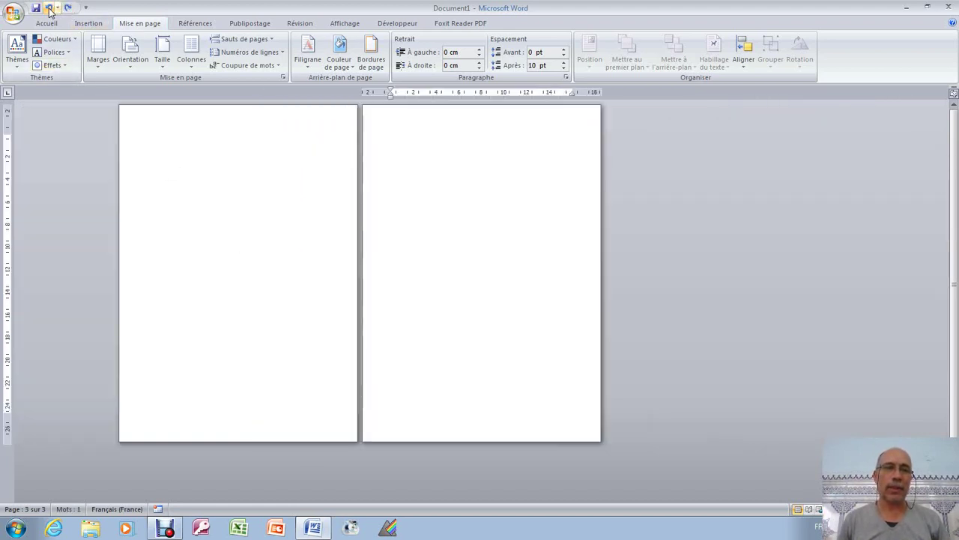
left_click(49, 9)
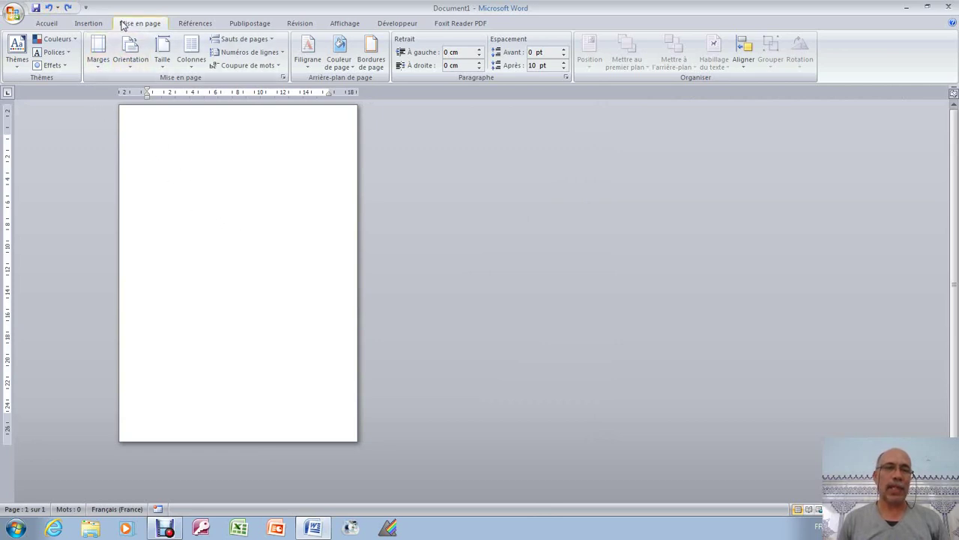
Insert a Page suivante section break and set the new second page to Paysage orientation.
left_click(88, 23)
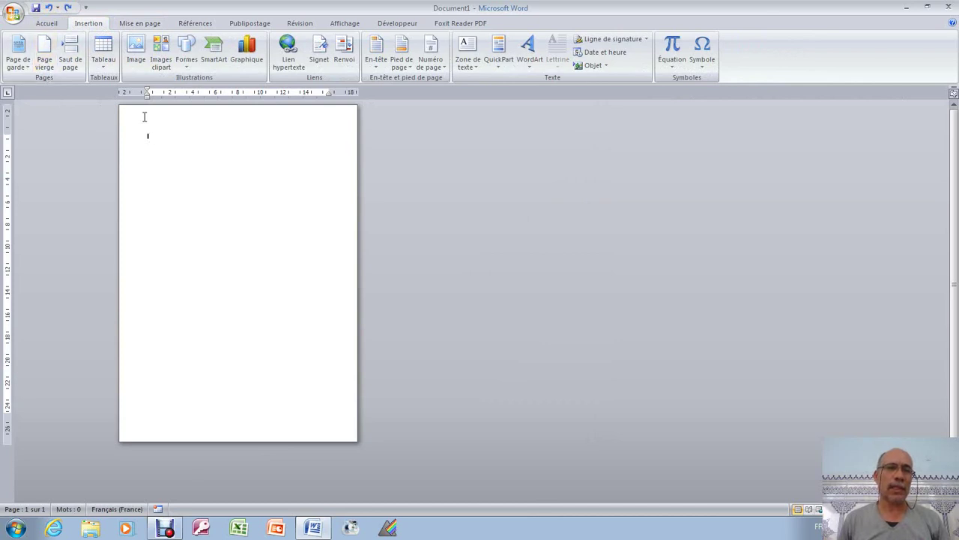
left_click(135, 23)
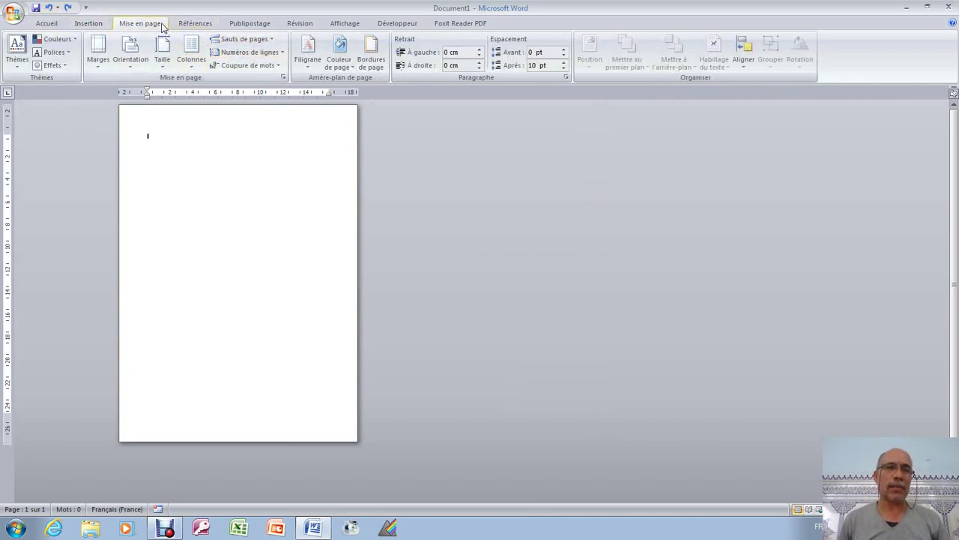
left_click(271, 40)
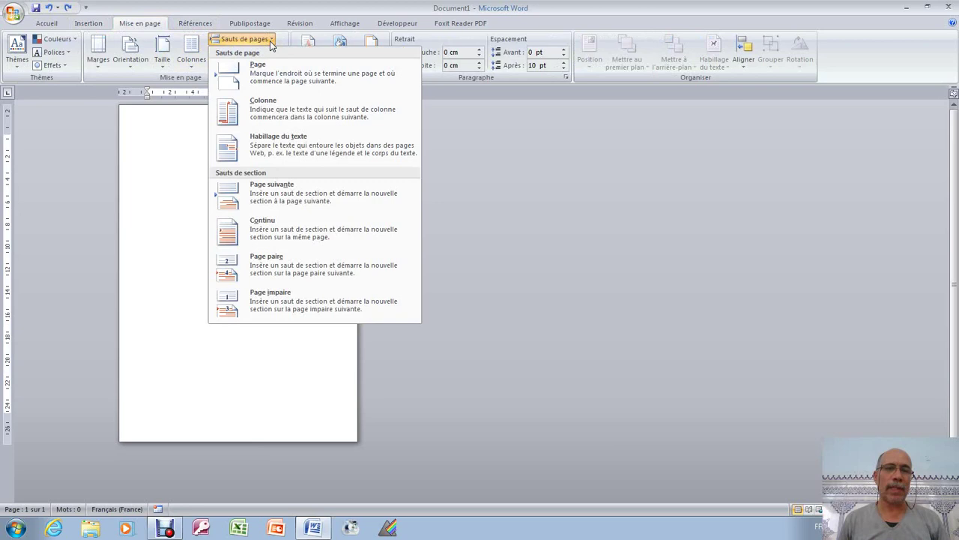
left_click(269, 197)
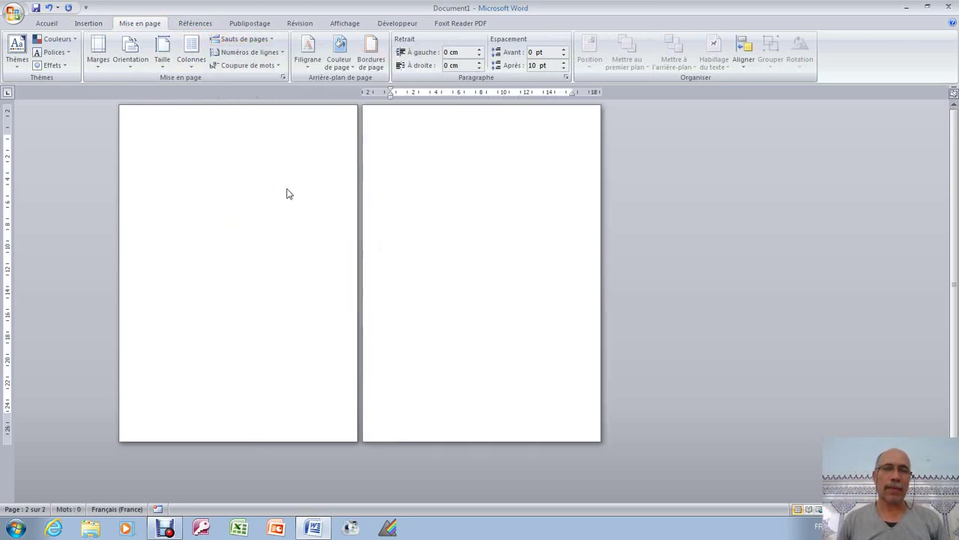
left_click(135, 64)
left_click(146, 114)
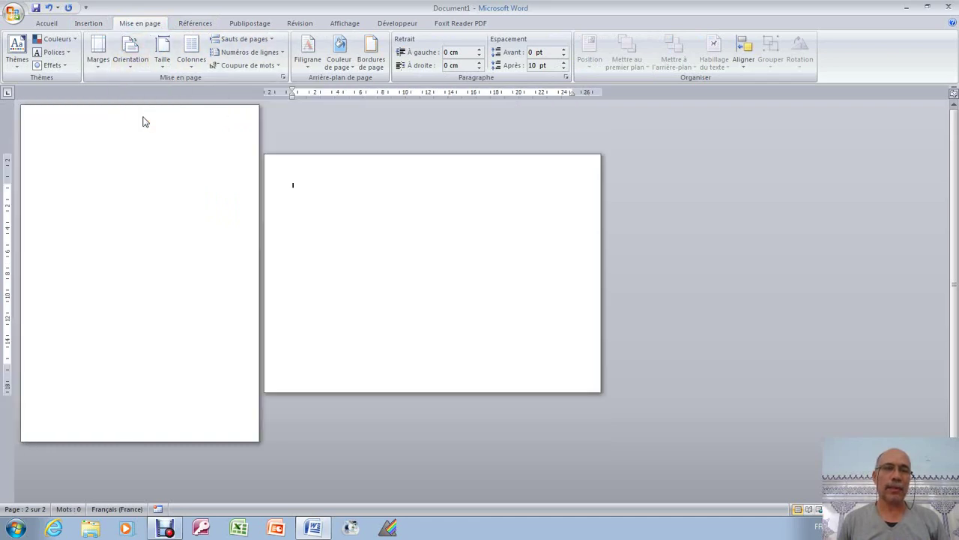
Insert another Page suivante section break after the second page and set the third page to Portrait orientation.
left_click(268, 41)
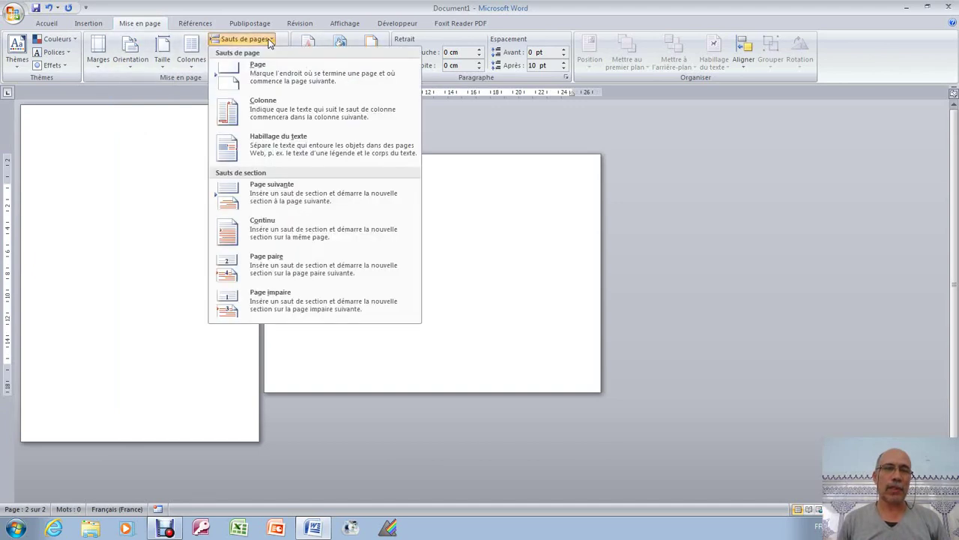
left_click(263, 198)
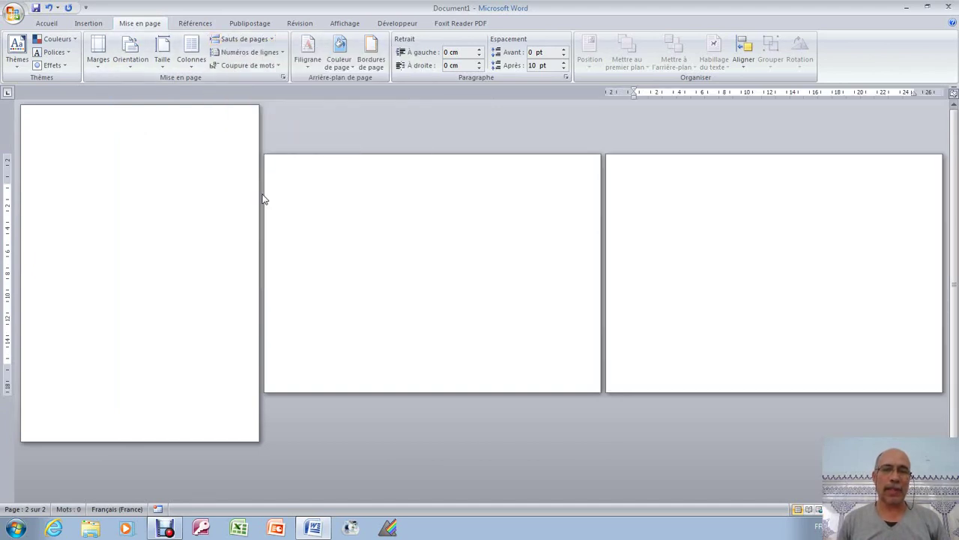
left_click(130, 54)
left_click(140, 91)
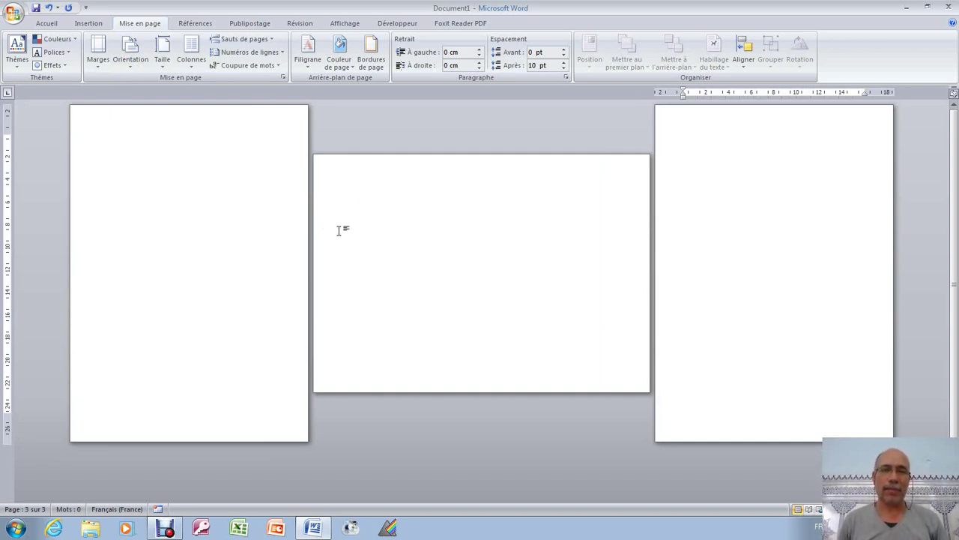
Change the first page's section to Paysage orientation.
left_click(107, 149)
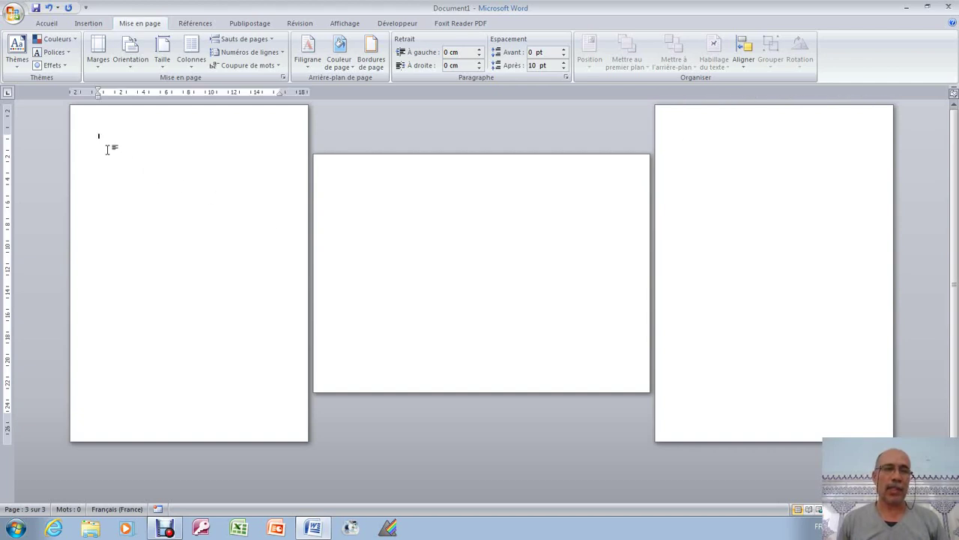
left_click(133, 65)
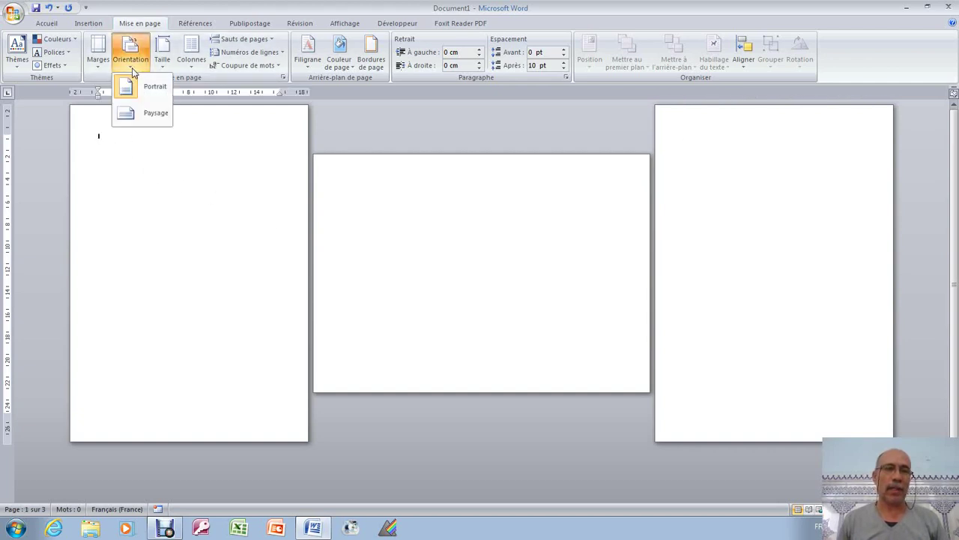
left_click(137, 111)
Change the second page's section to Portrait orientation.
left_click(390, 180)
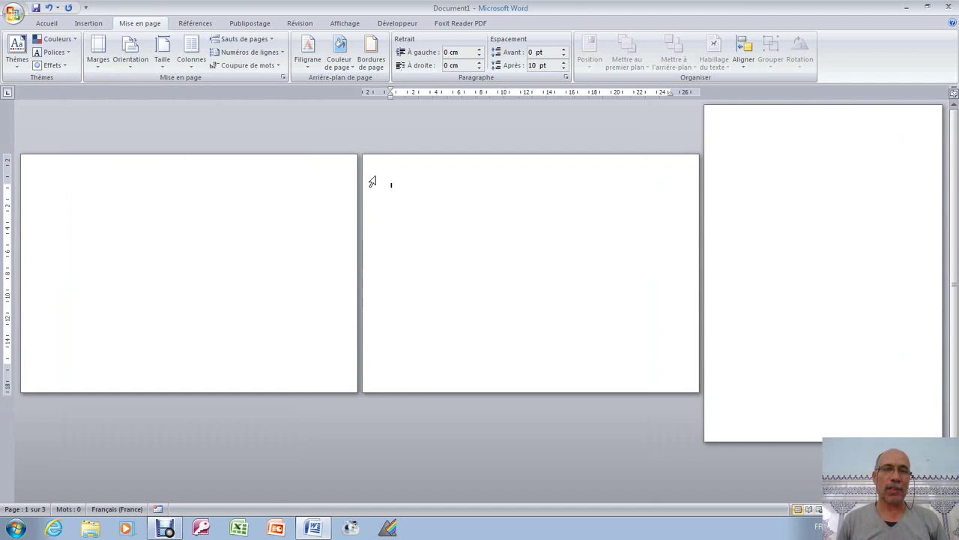
left_click(144, 69)
left_click(143, 86)
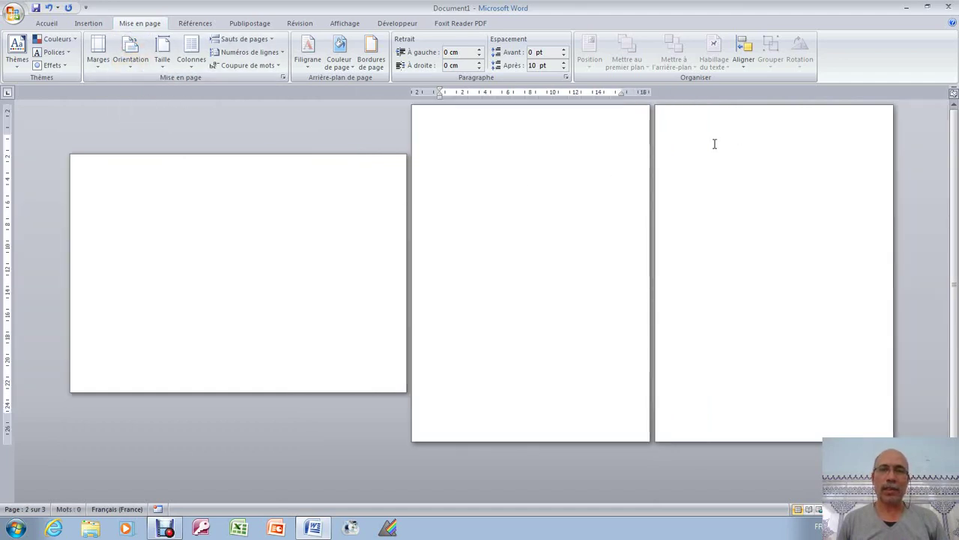
Change the third page's section to Paysage orientation.
left_click(712, 142)
left_click(131, 64)
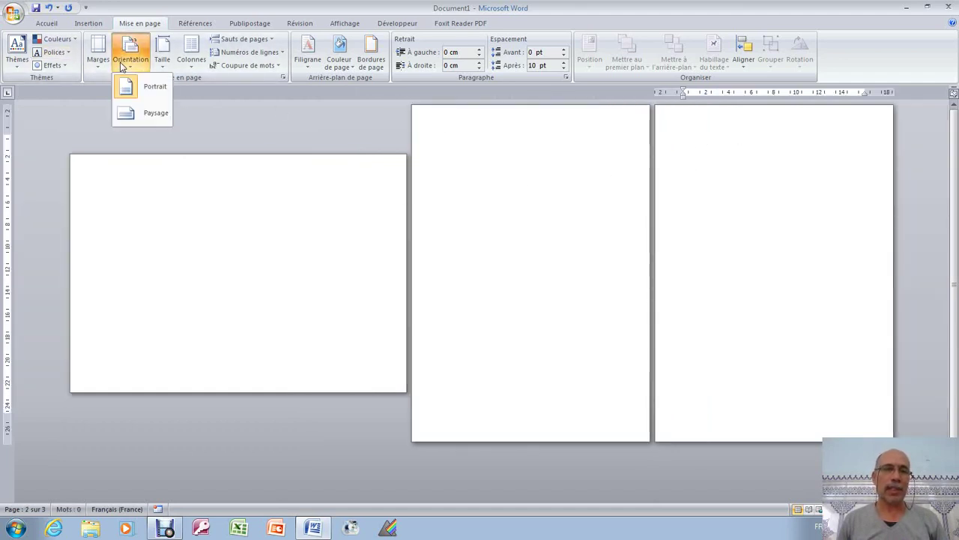
left_click(150, 114)
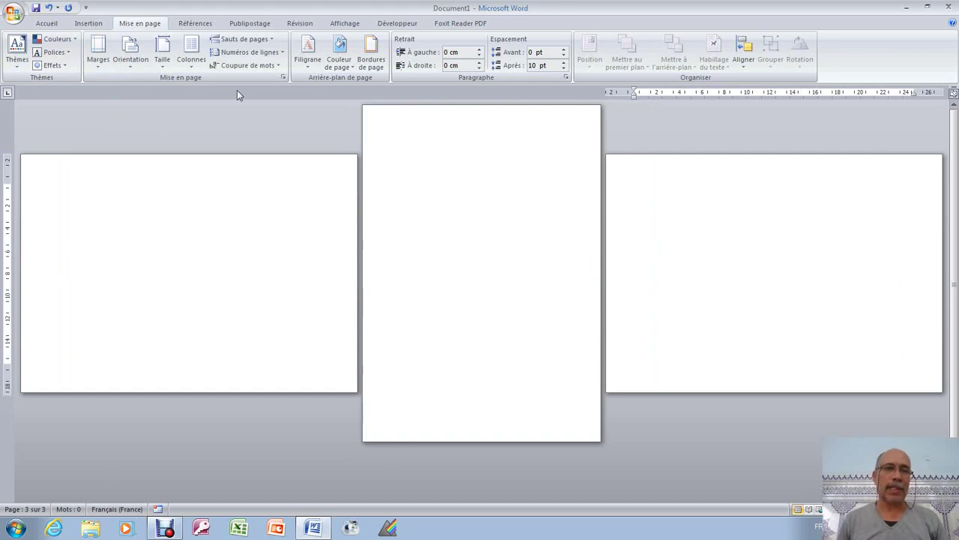
Check which parts of the document the page setup can be applied to, without changing the layout.
left_click(283, 78)
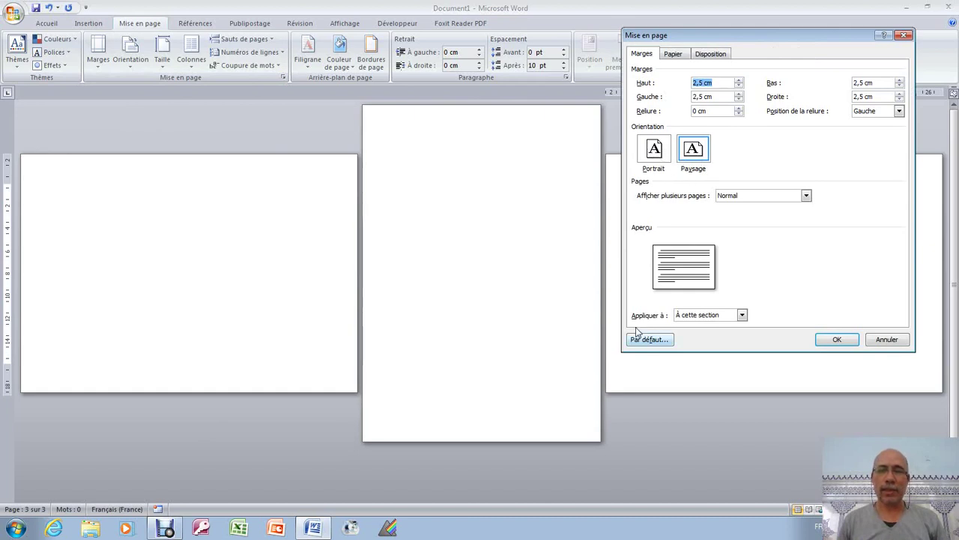
left_click(742, 316)
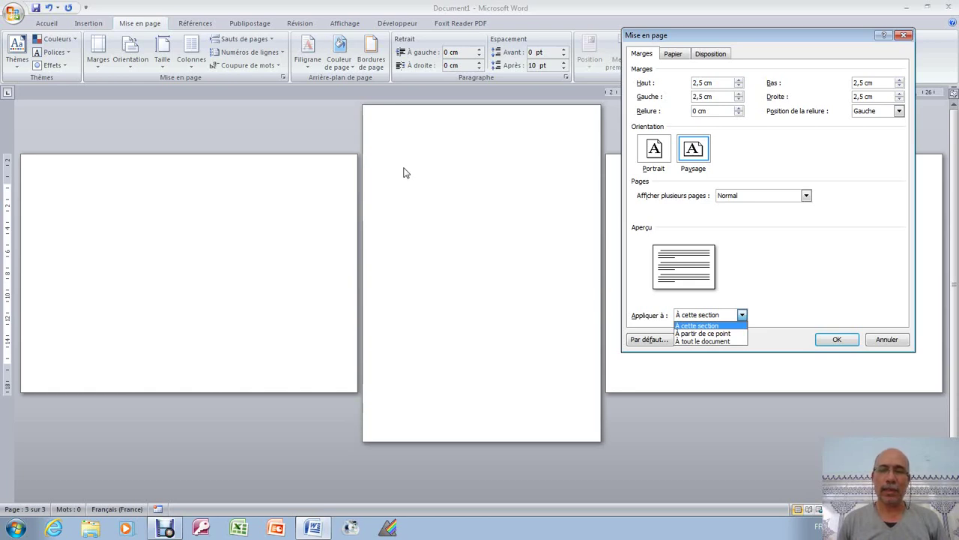
left_click(884, 342)
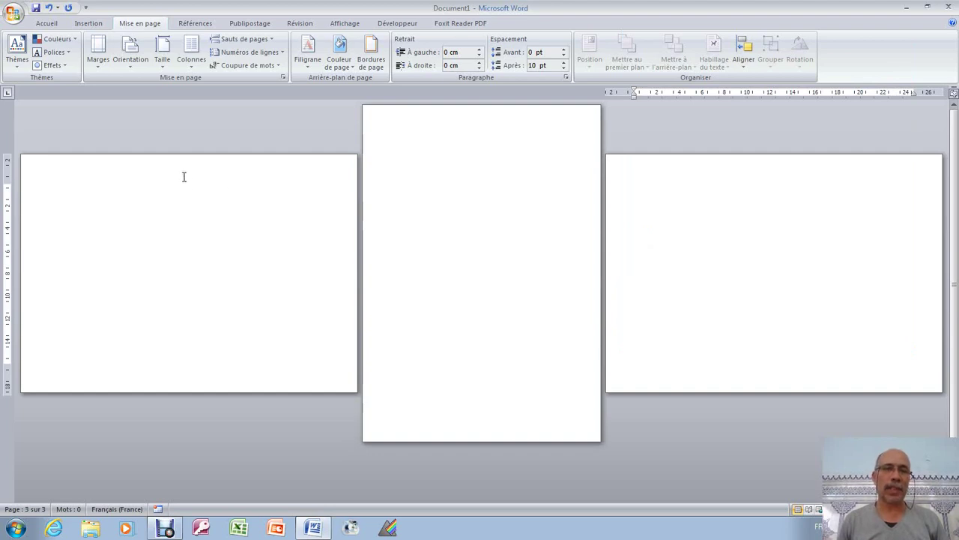
Change the first page's section to Portrait orientation.
left_click(70, 177)
left_click(131, 63)
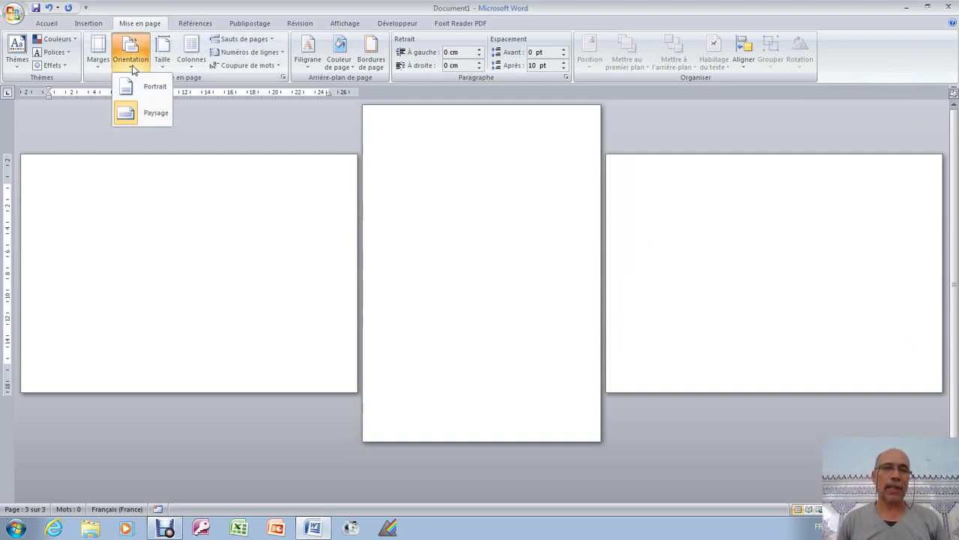
left_click(145, 87)
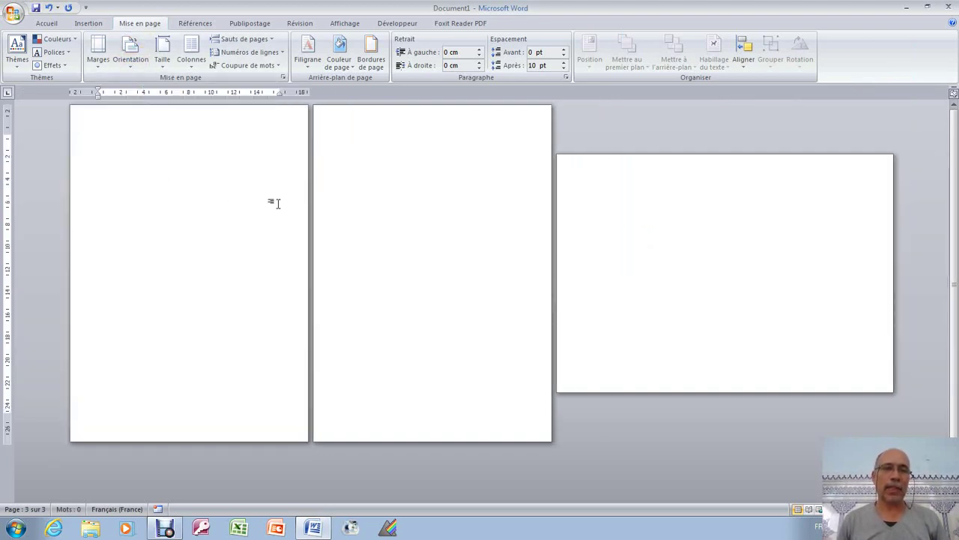
Change the second page's section to Paysage orientation.
left_click(347, 154)
left_click(133, 65)
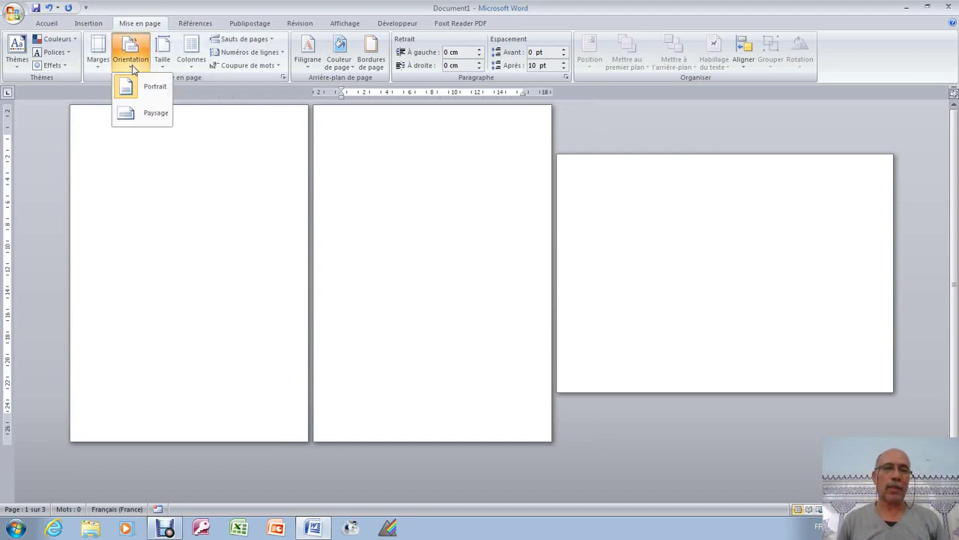
left_click(146, 113)
Change the third page's section to Portrait orientation.
left_click(661, 198)
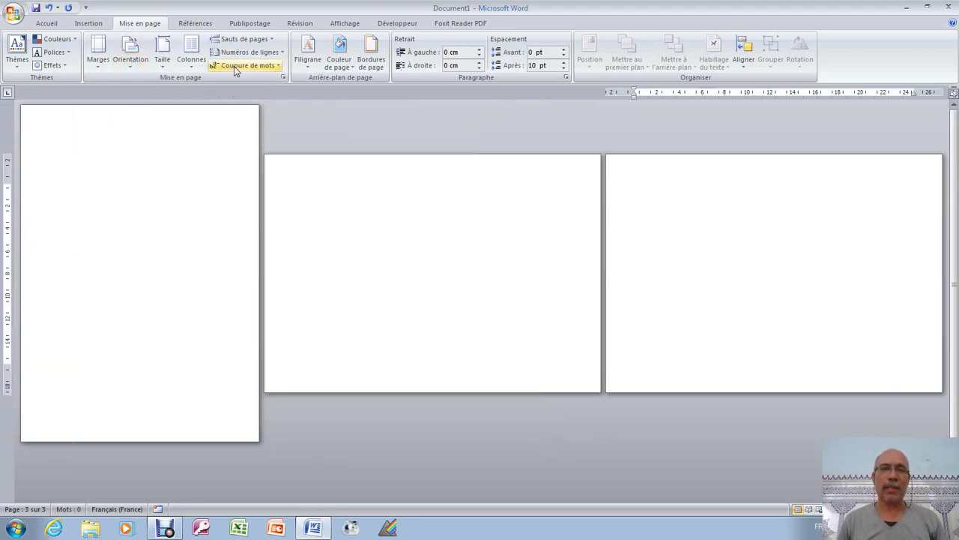
left_click(131, 64)
left_click(139, 85)
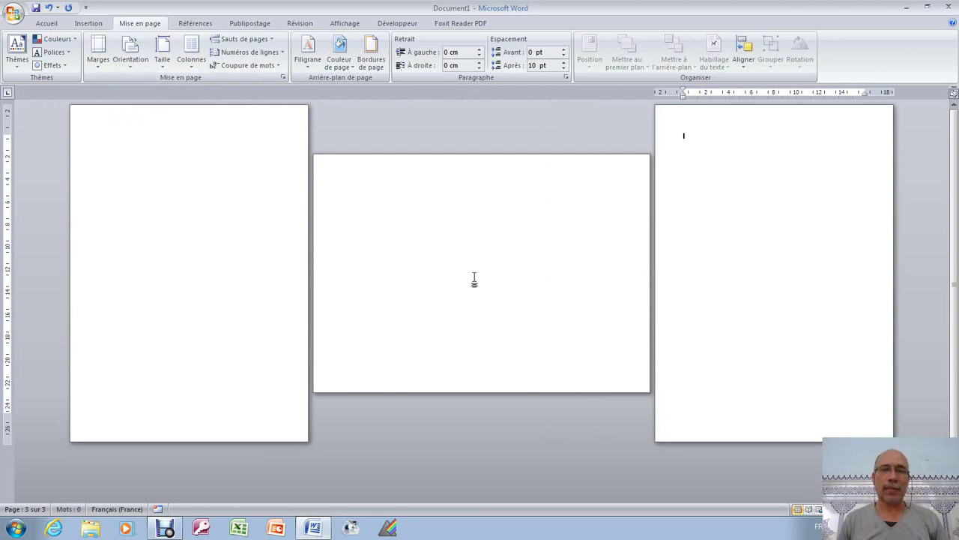
Set the vertical alignment of the second page's section to Centré in the page setup.
left_click(352, 204)
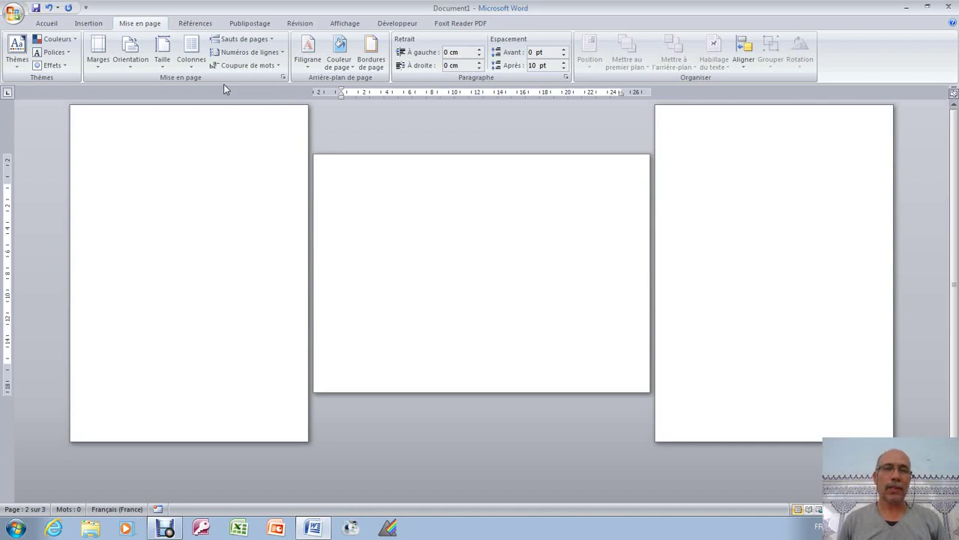
left_click(283, 77)
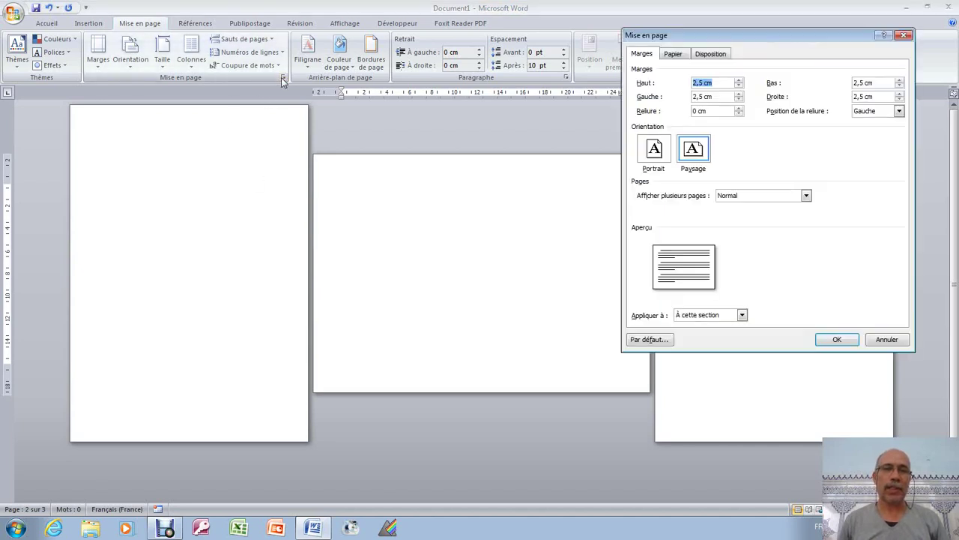
left_click_drag(772, 32, 174, 79)
left_click(306, 84)
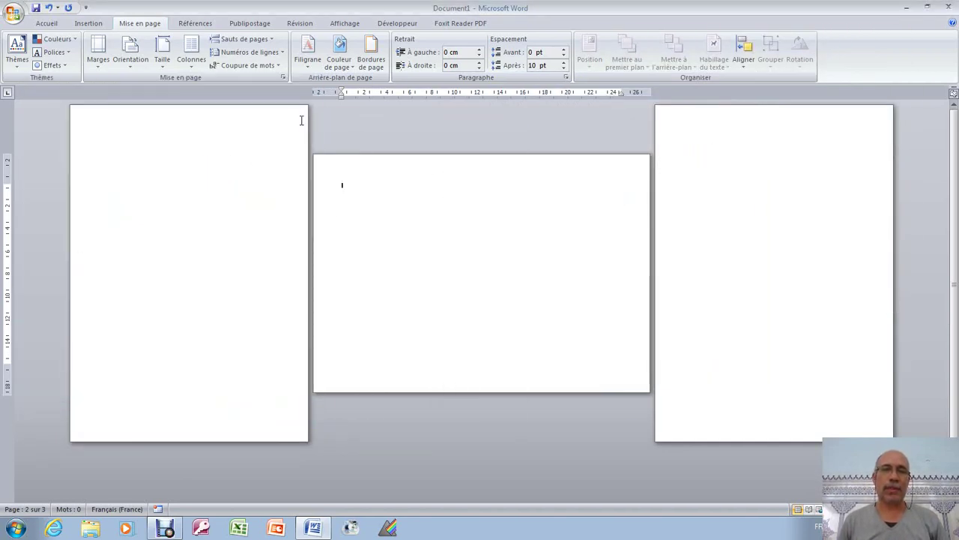
left_click(284, 77)
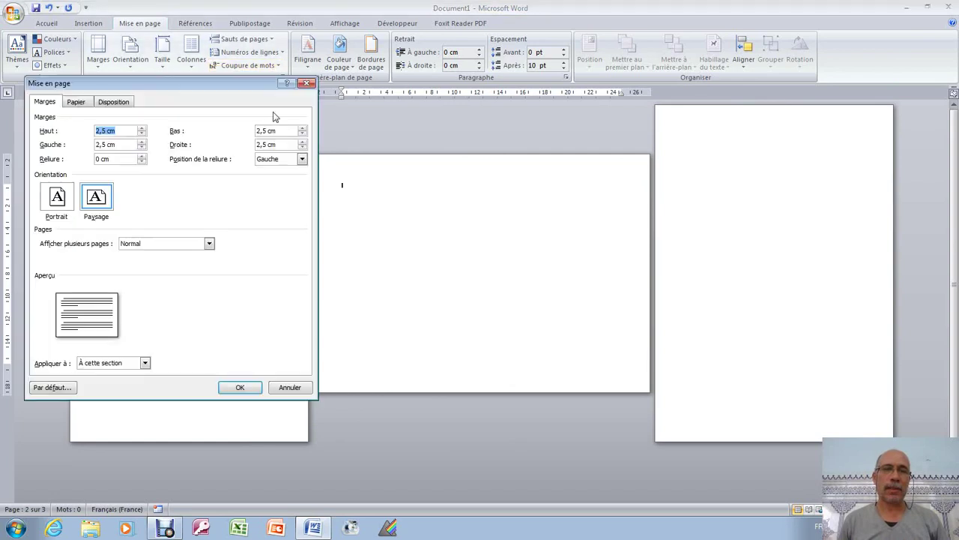
left_click(114, 103)
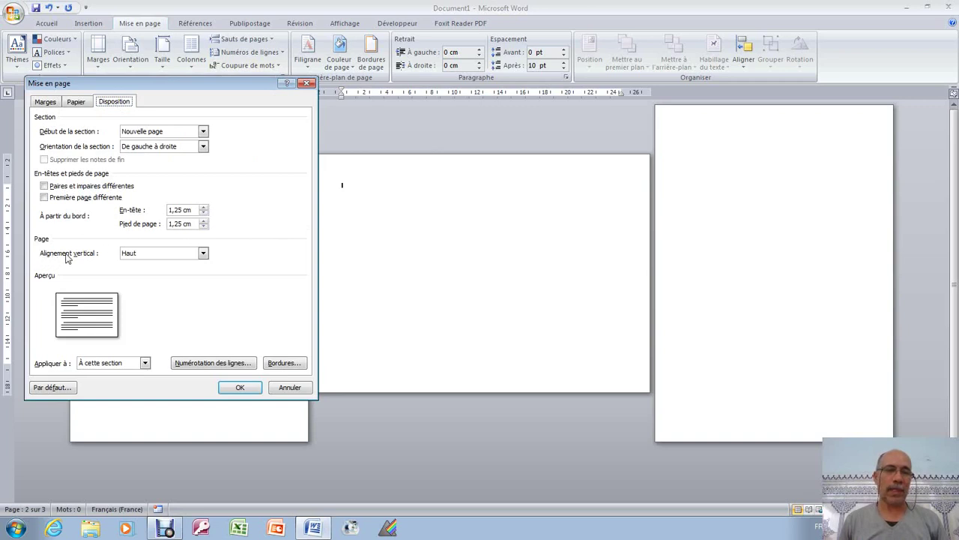
left_click(202, 255)
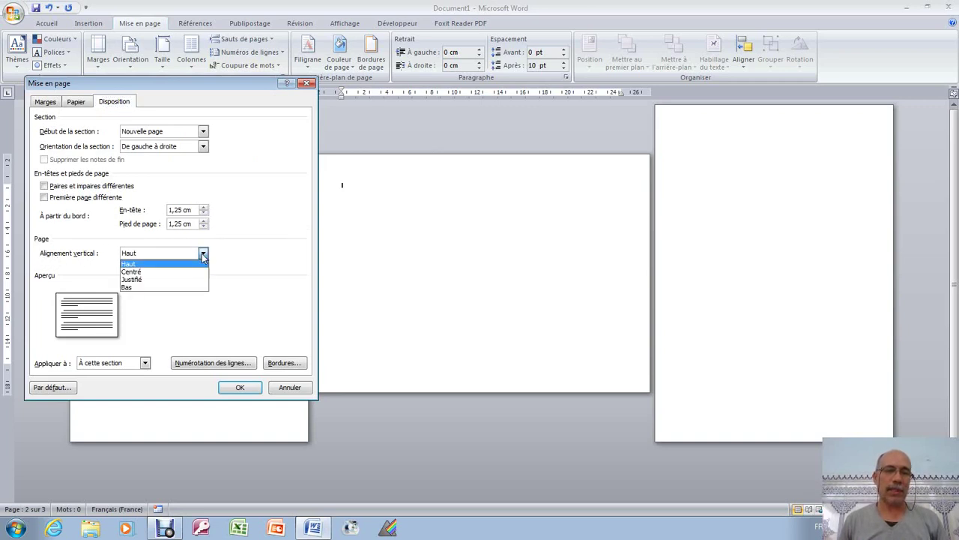
left_click(146, 274)
left_click(240, 386)
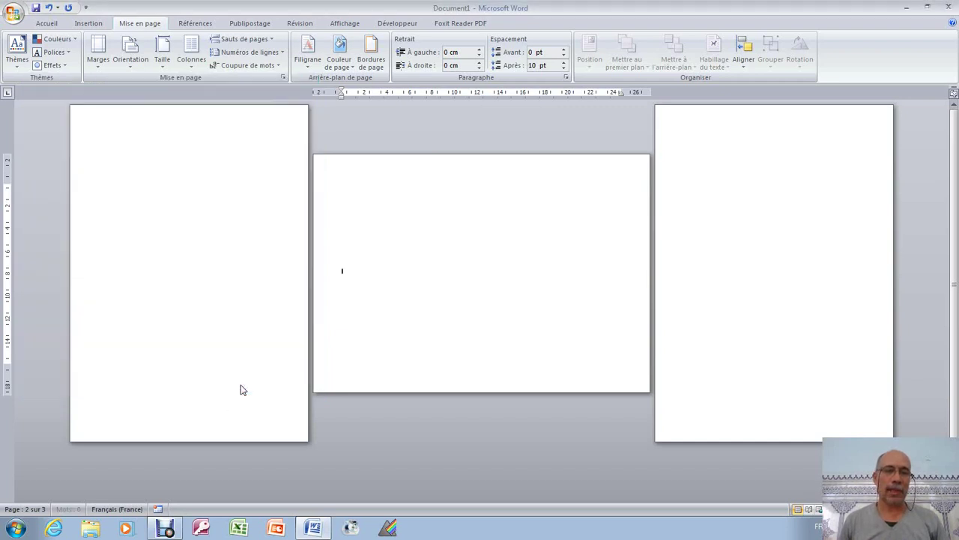
Center the paragraph on the second page horizontally.
left_click(47, 23)
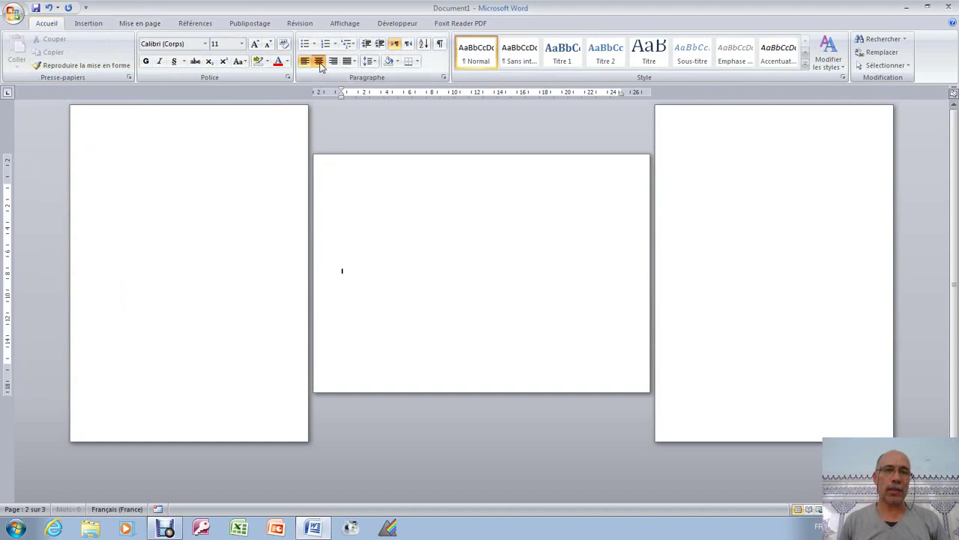
left_click(319, 63)
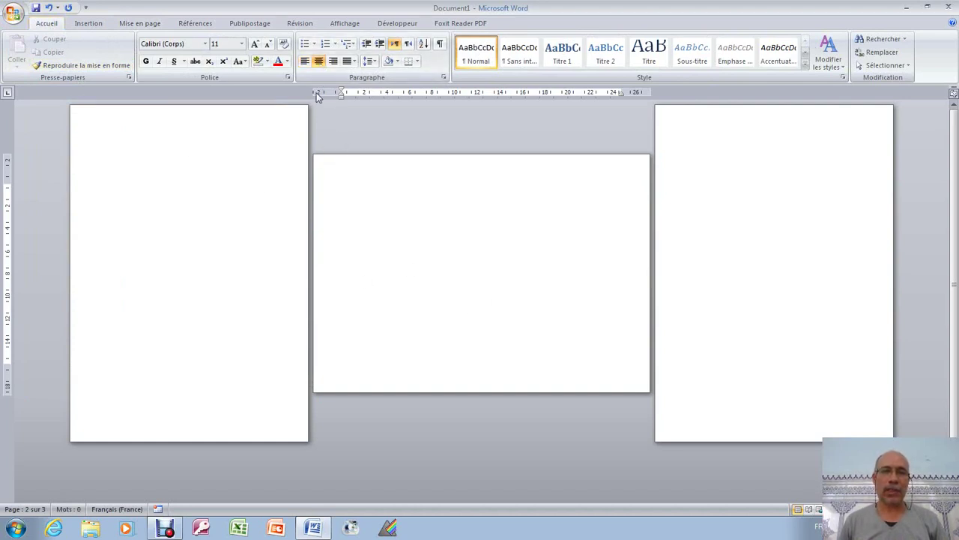
key("ctrl+shift+g")
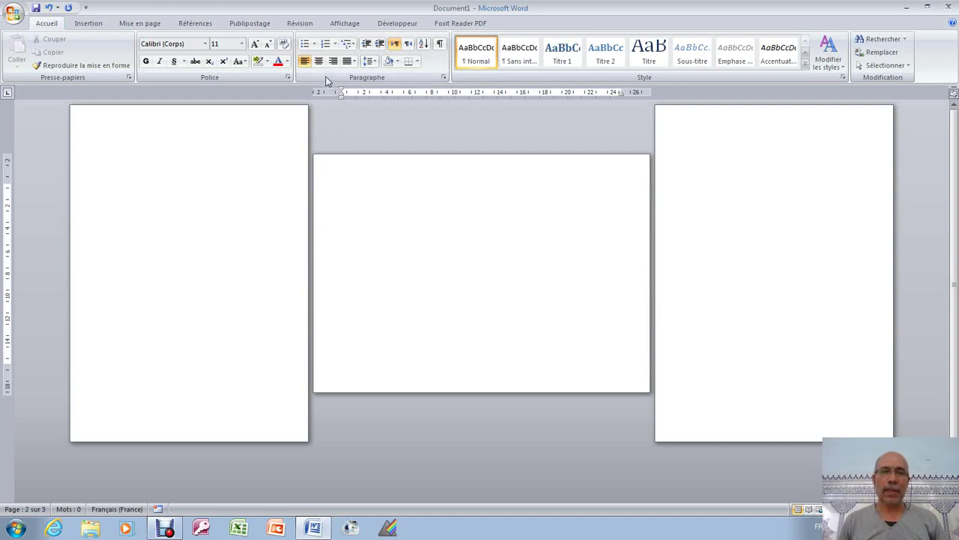
key("ctrl+e")
Enter "mon texte" followed by a long row of hyphens on the second page, leaving a blank paragraph below it.
scroll(480, 299, "up", 4)
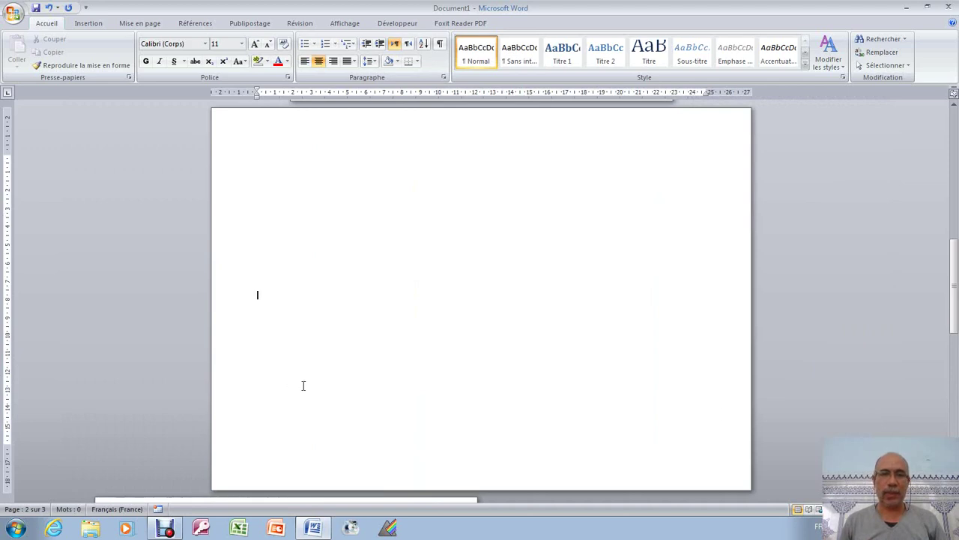
type("mo")
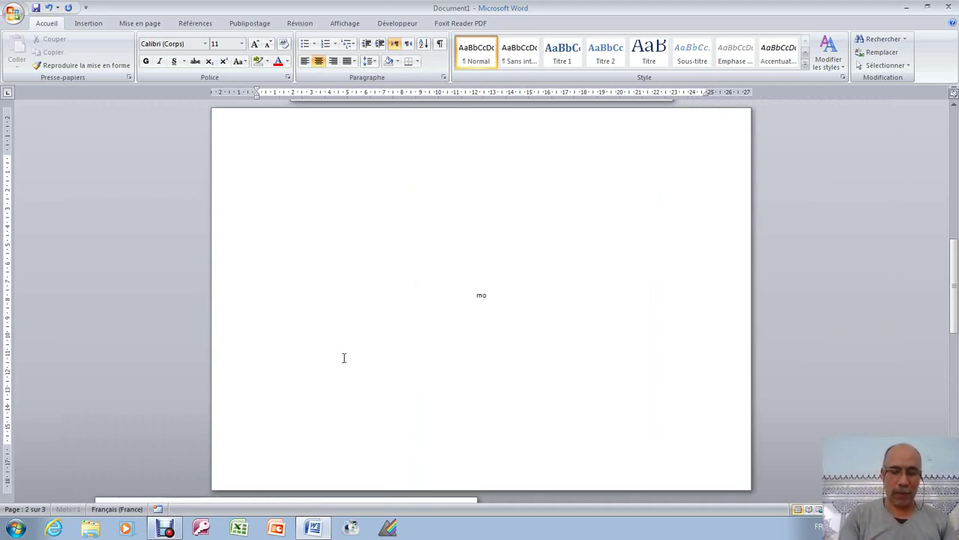
type("n texte")
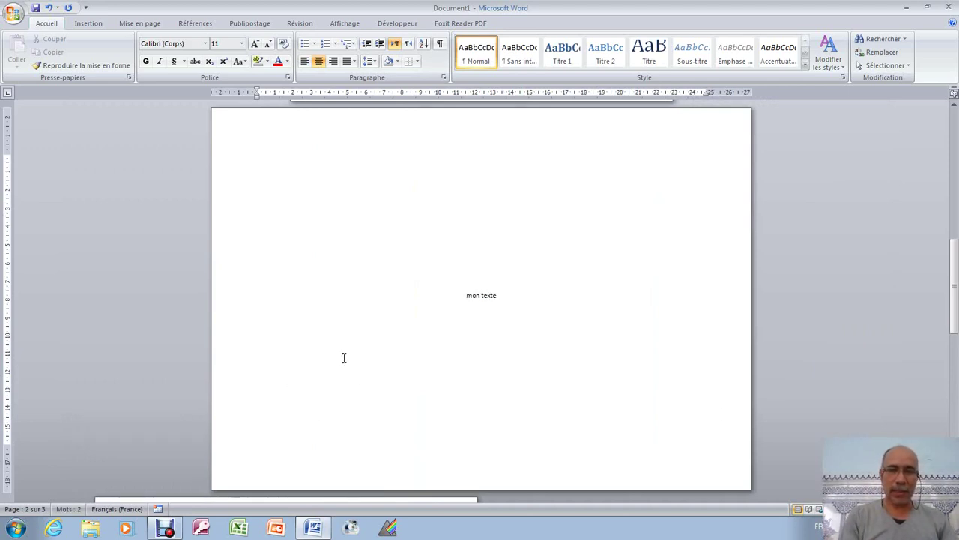
type("------")
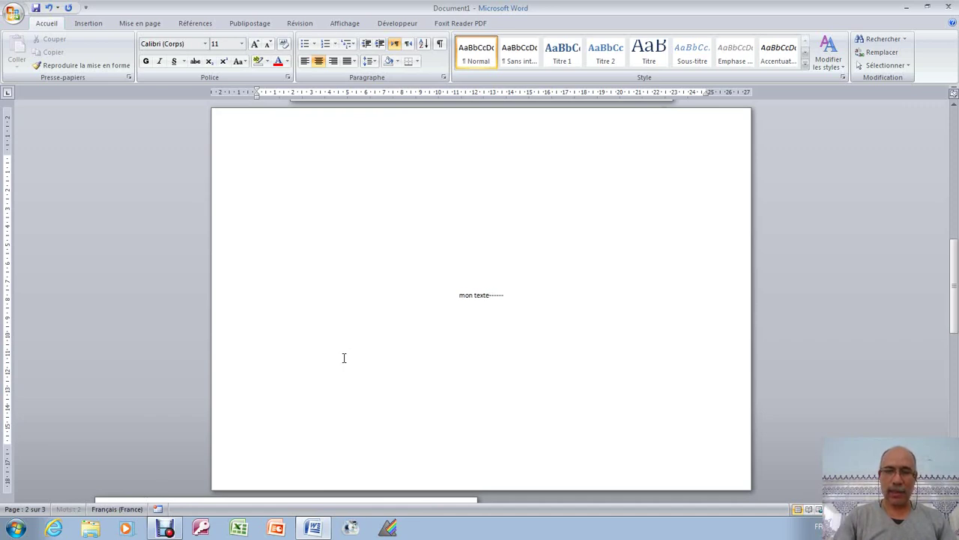
type("-------------------------------------------")
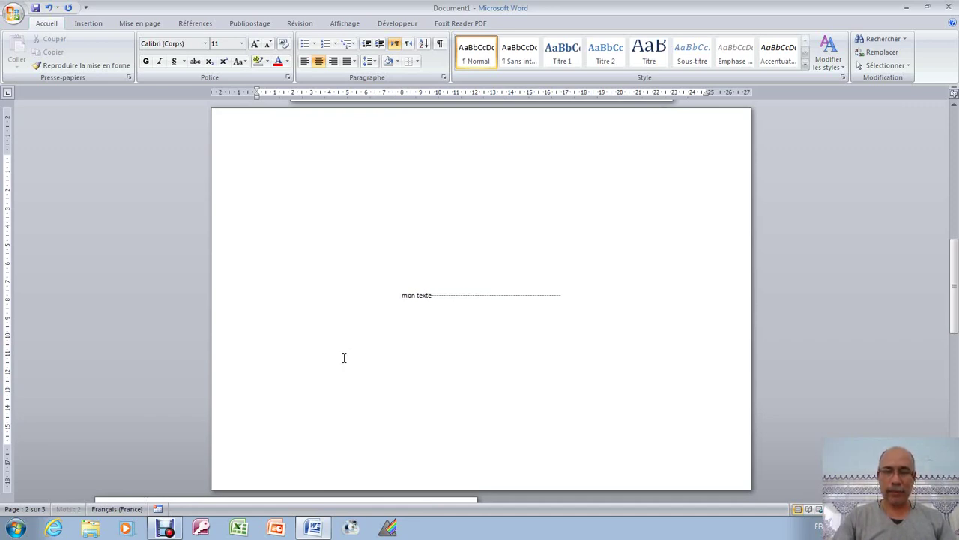
key("Return")
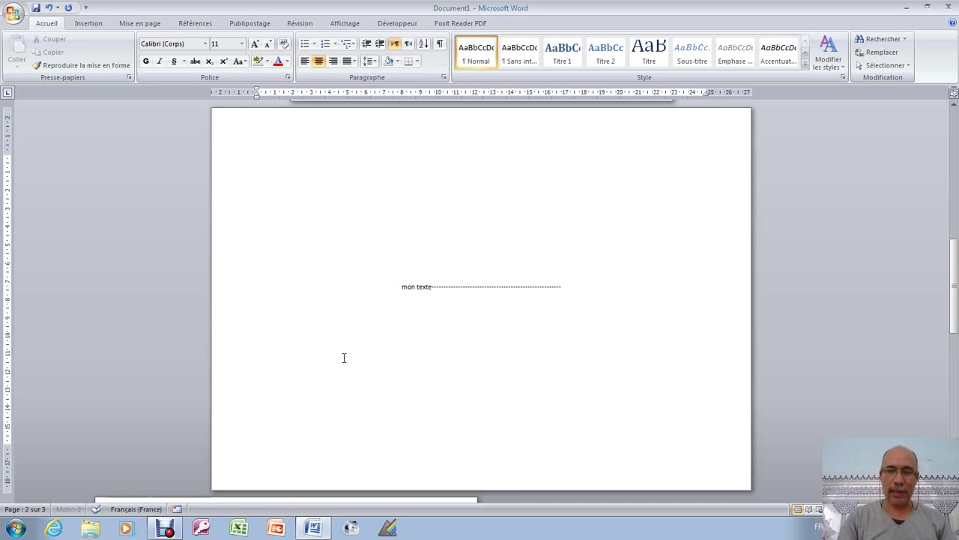
key("Return")
Add the line "mon texte 1" followed by a row of hyphens, leaving a blank paragraph below it.
type("mon texte")
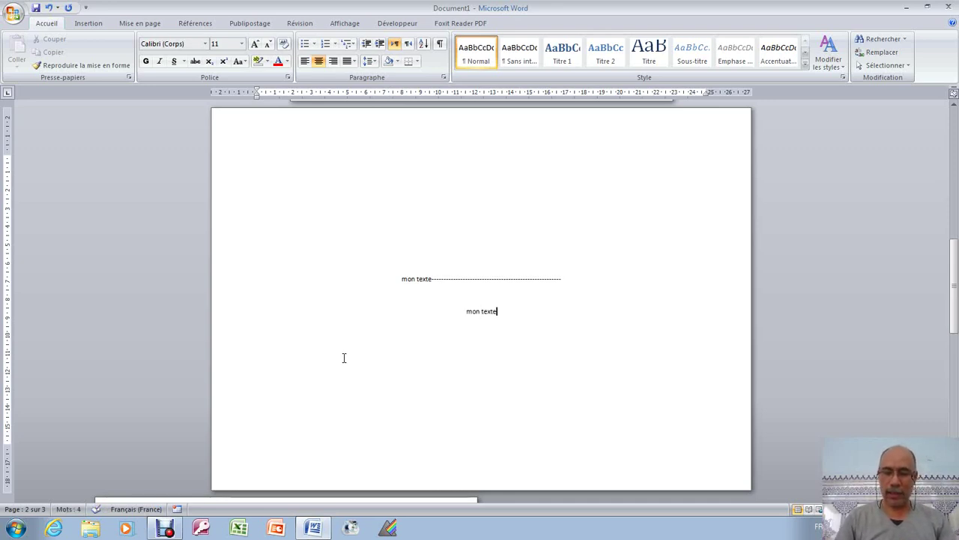
type(" 1")
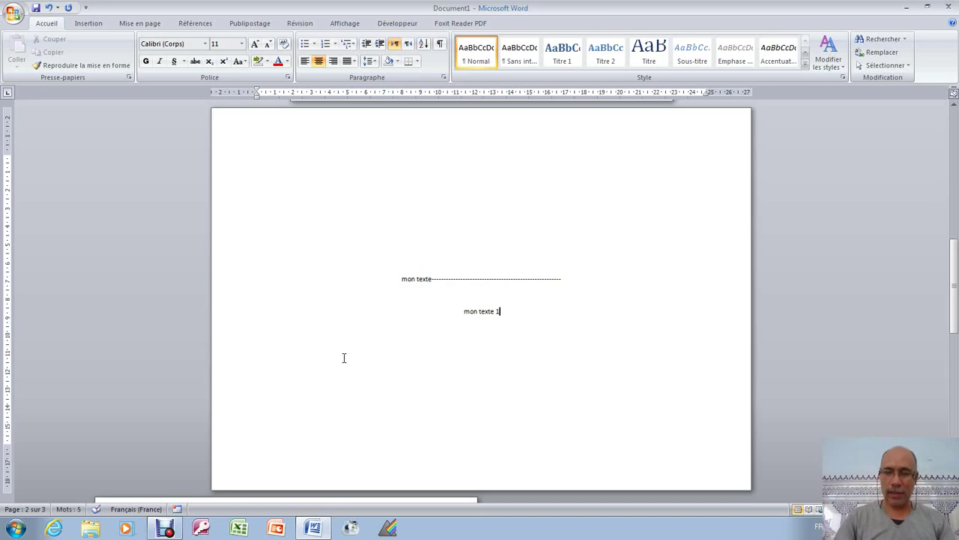
type("----------------------------------")
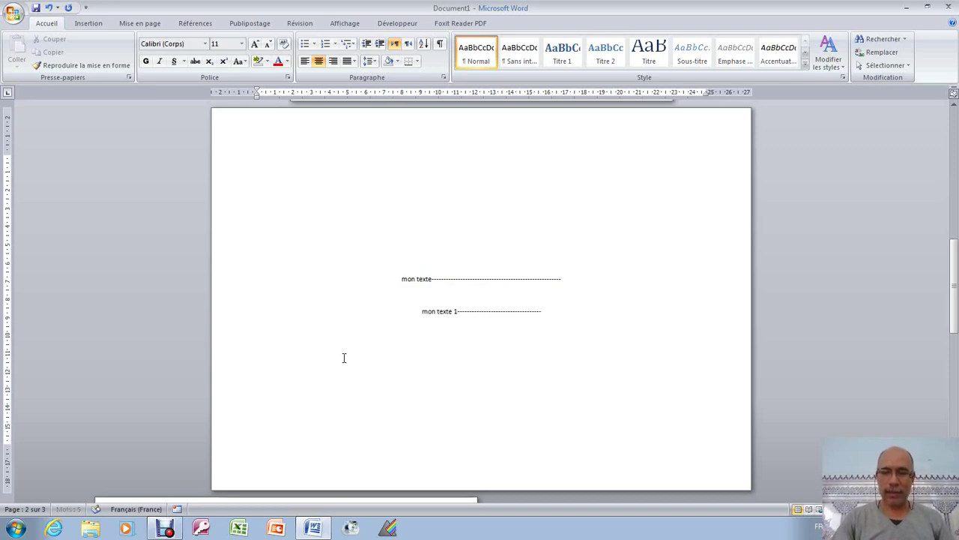
type("--")
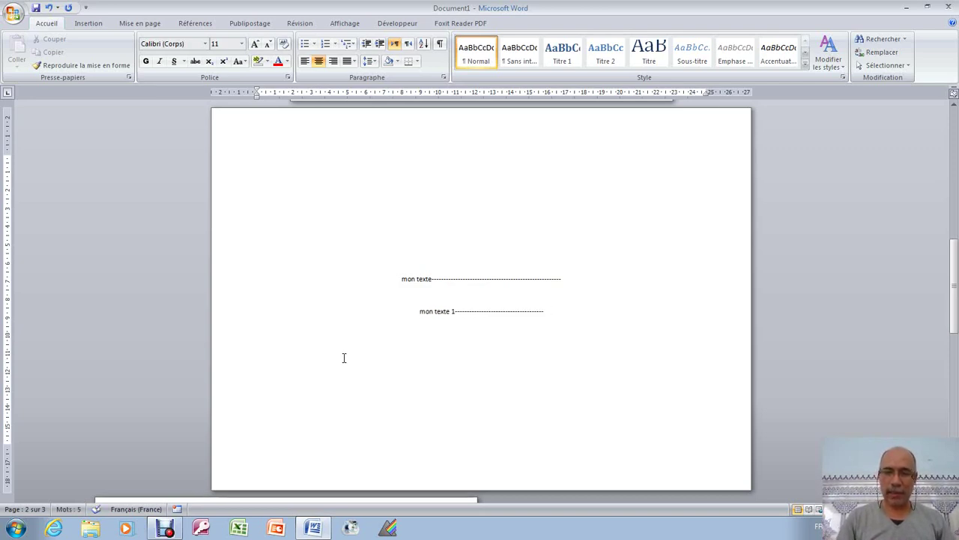
key("Return")
key("Return")
Add a third line reading "mon texte 2" followed by a long row of asterisks.
type("mo")
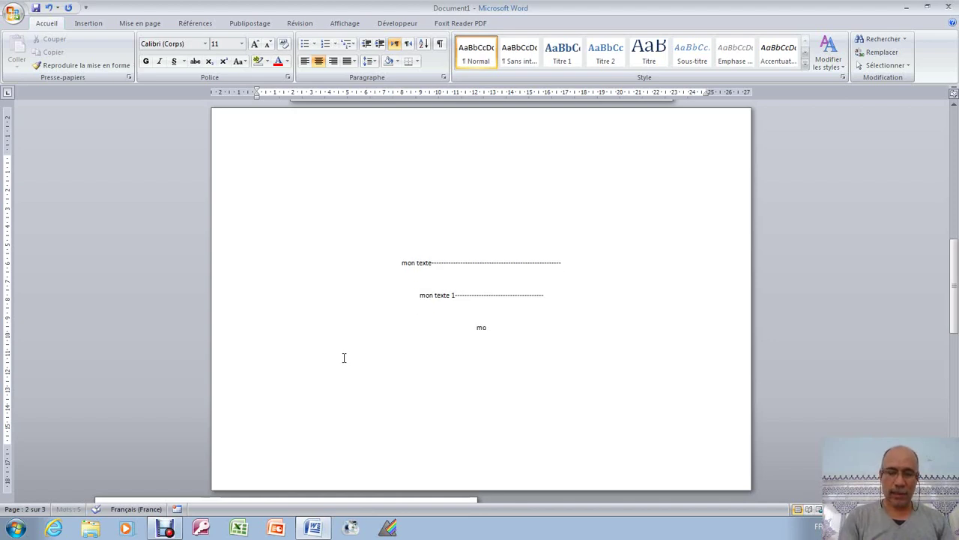
type("n texte")
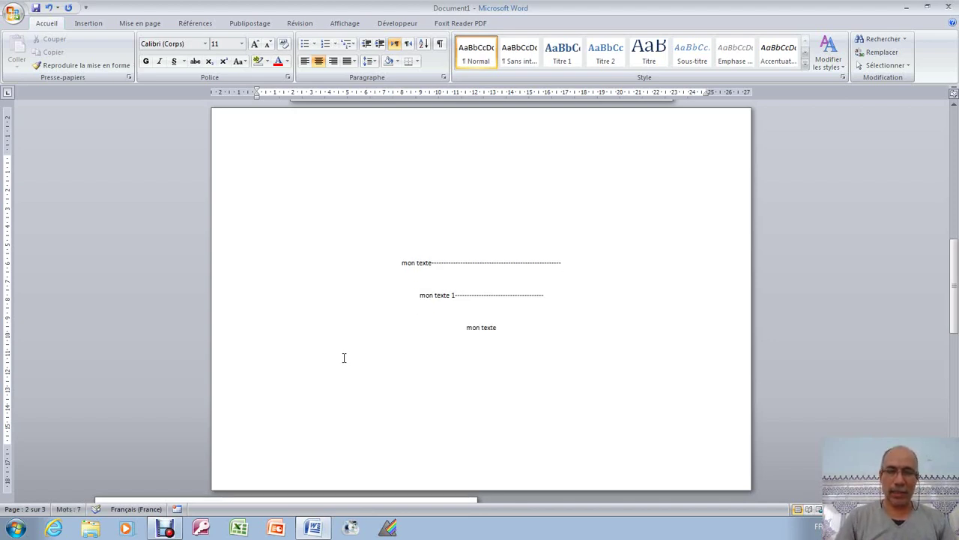
type(" 2")
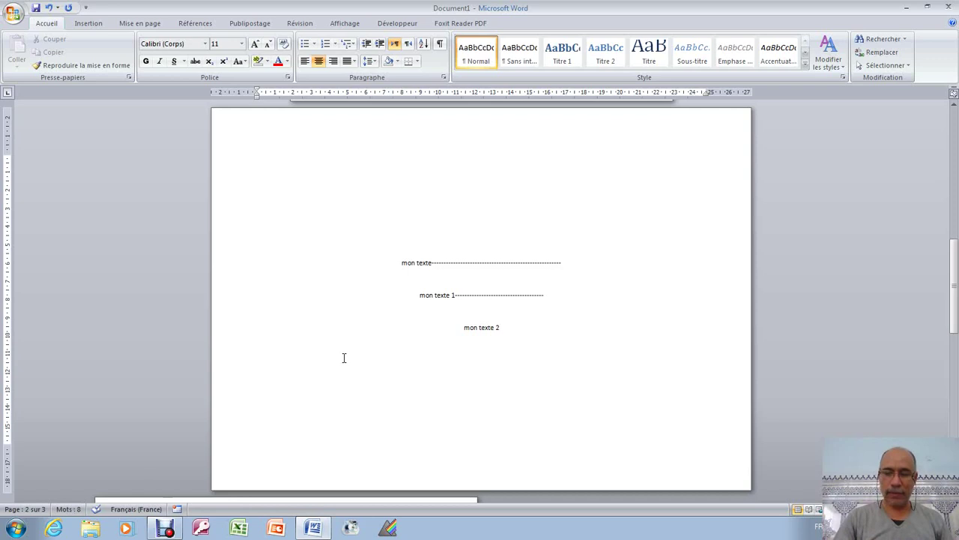
type("****************************************")
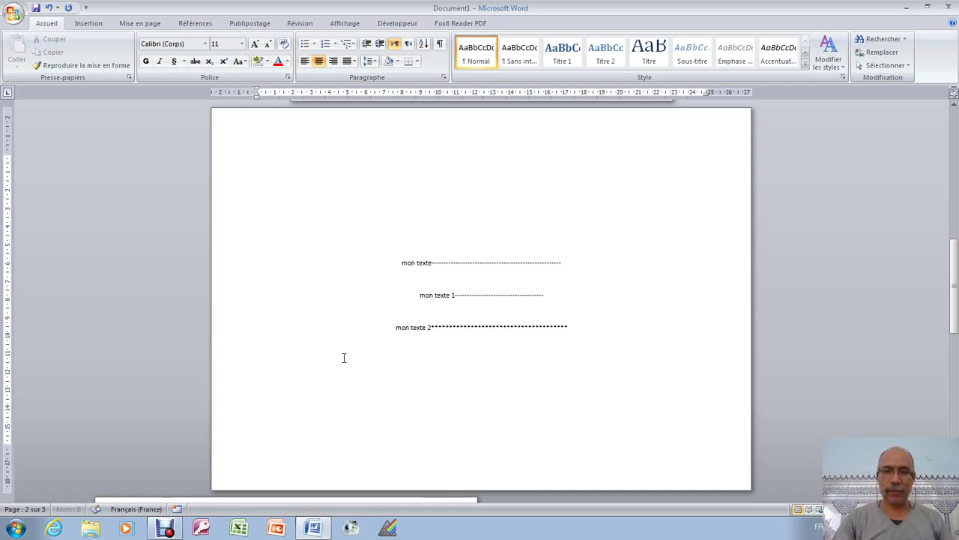
type("************")
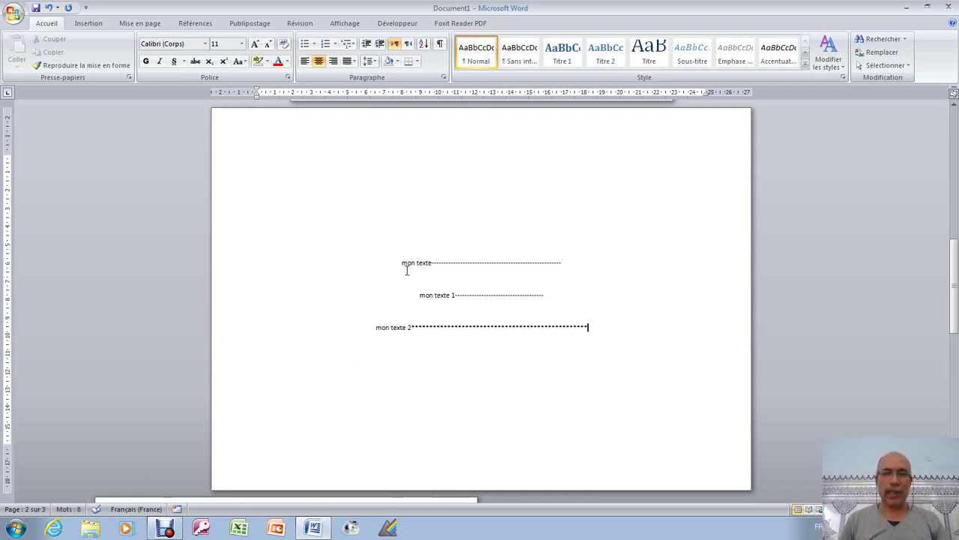
left_click_drag(400, 264, 493, 324)
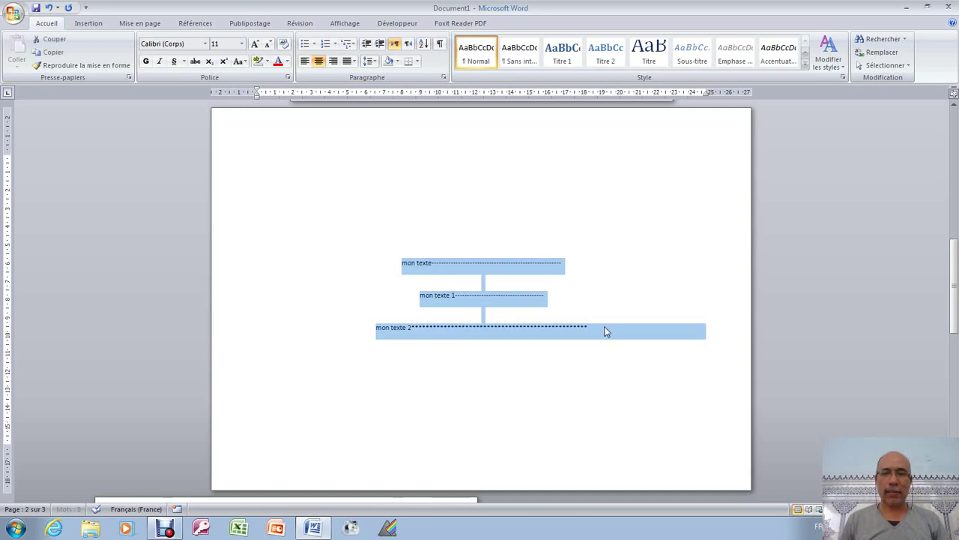
left_click_drag(596, 327, 411, 265)
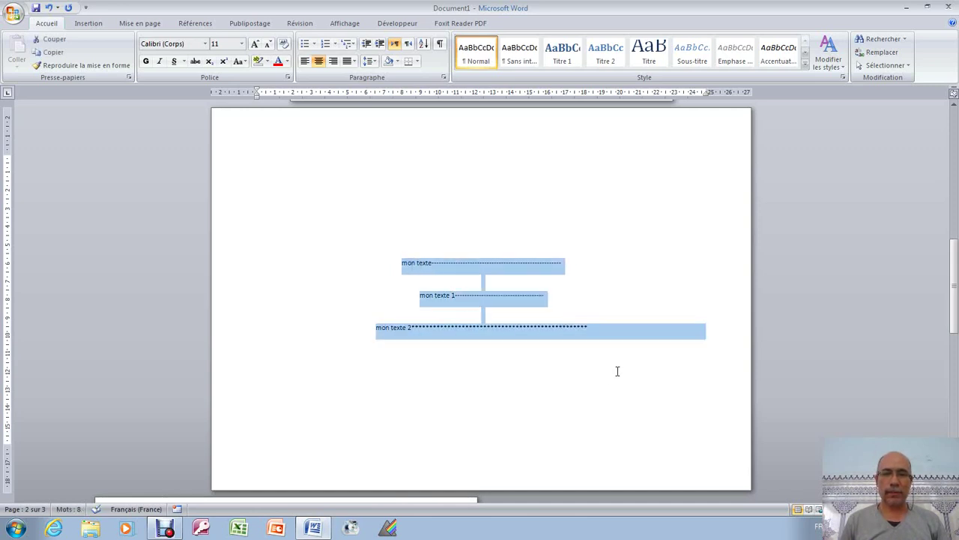
left_click(587, 327)
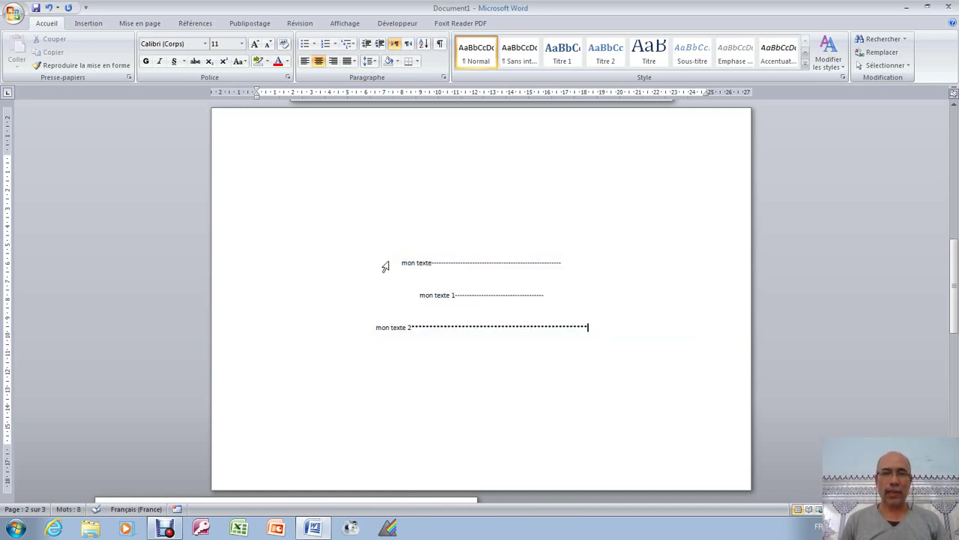